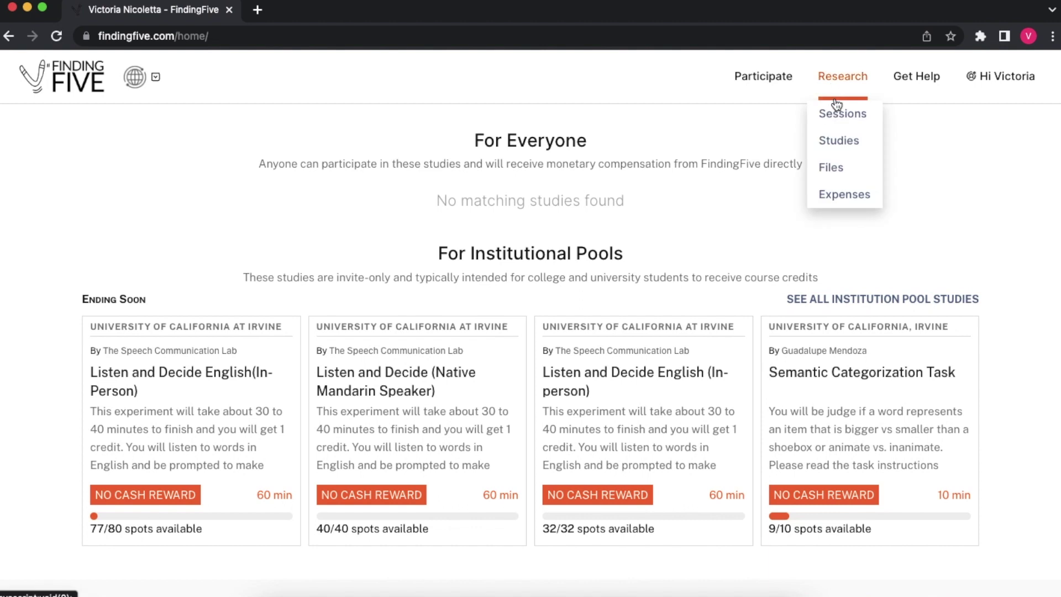
Step: Create a new blank study with the Standard data security level, keeping its default name
click(839, 142)
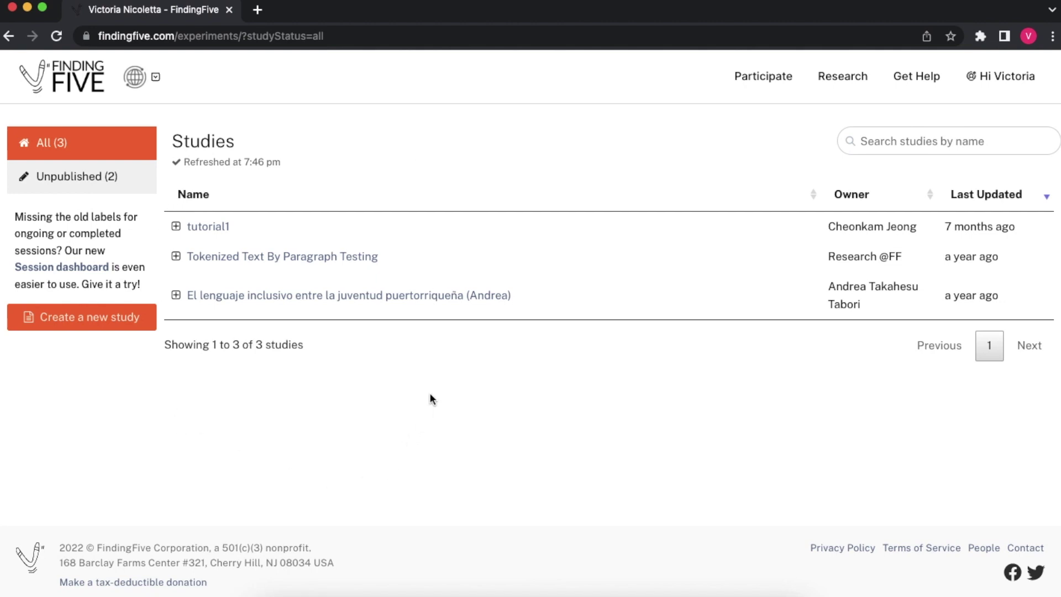
click(97, 326)
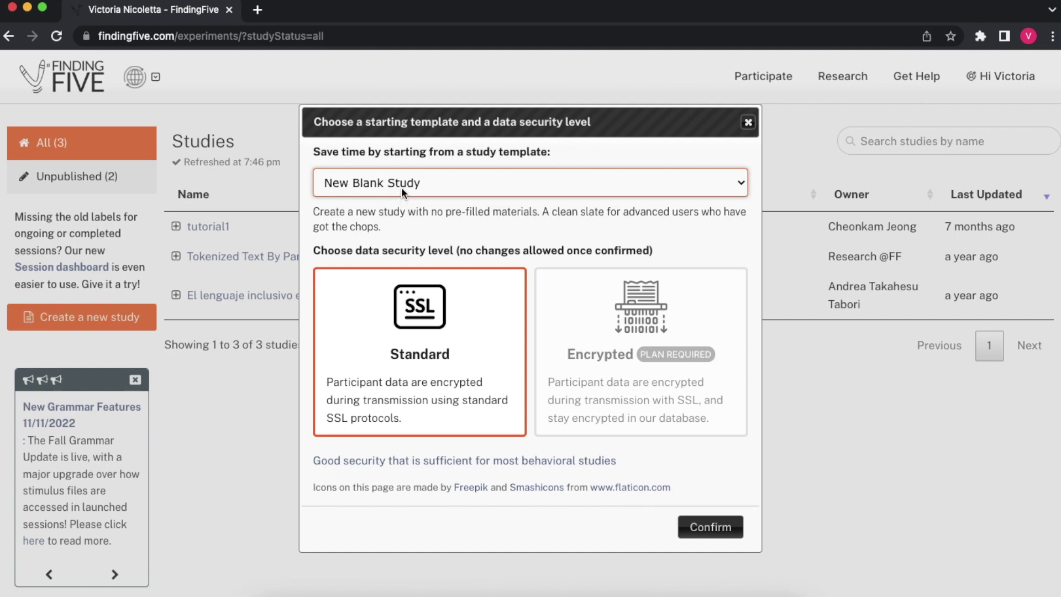
click(724, 529)
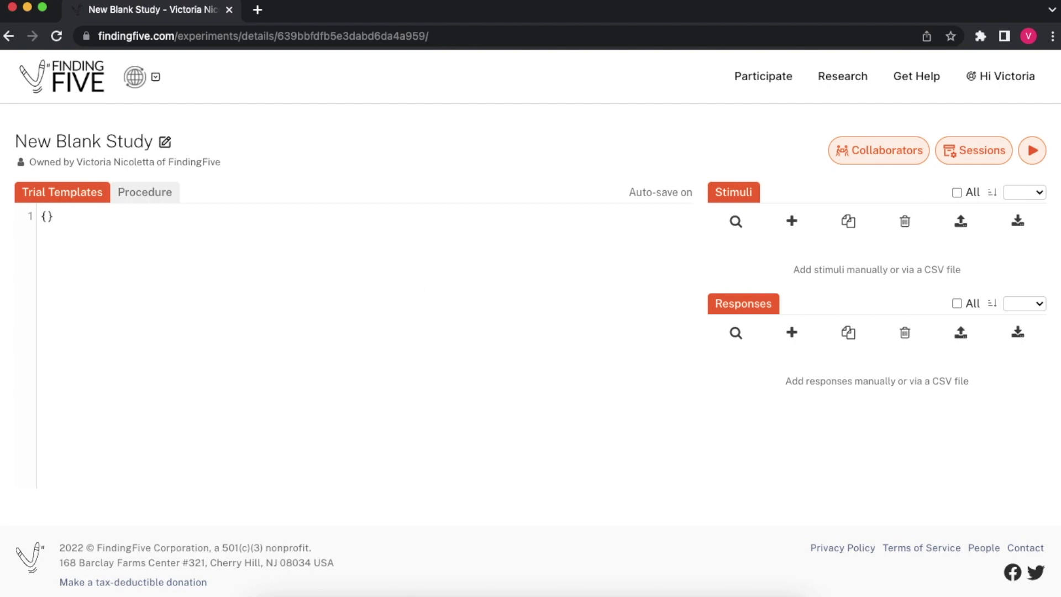
click(165, 145)
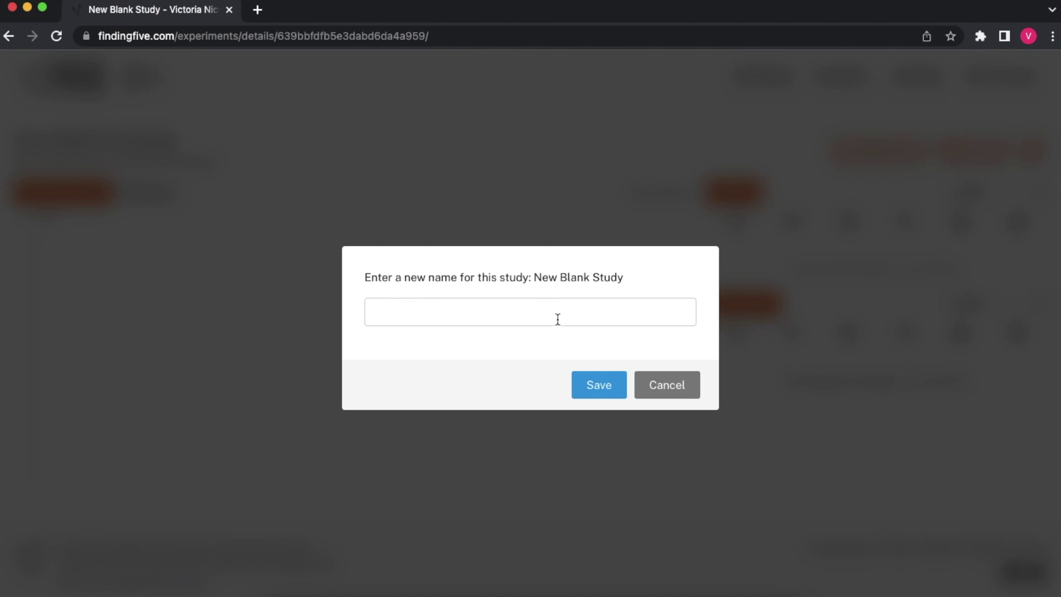
click(680, 386)
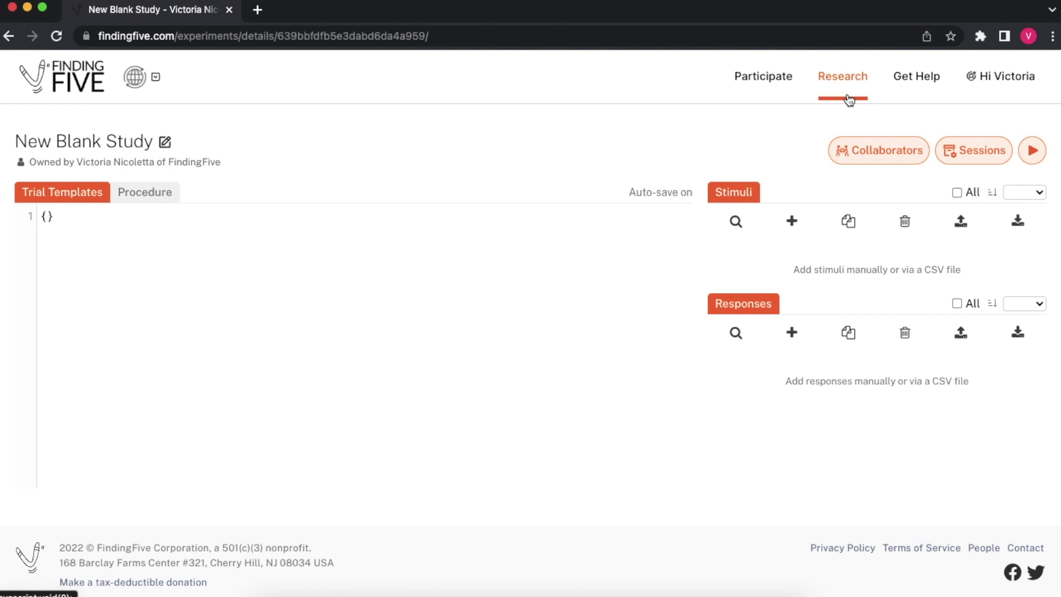
Step: Open the tutorial1 study from the studies list and look through its trial templates code
mouse_move(846, 98)
click(841, 140)
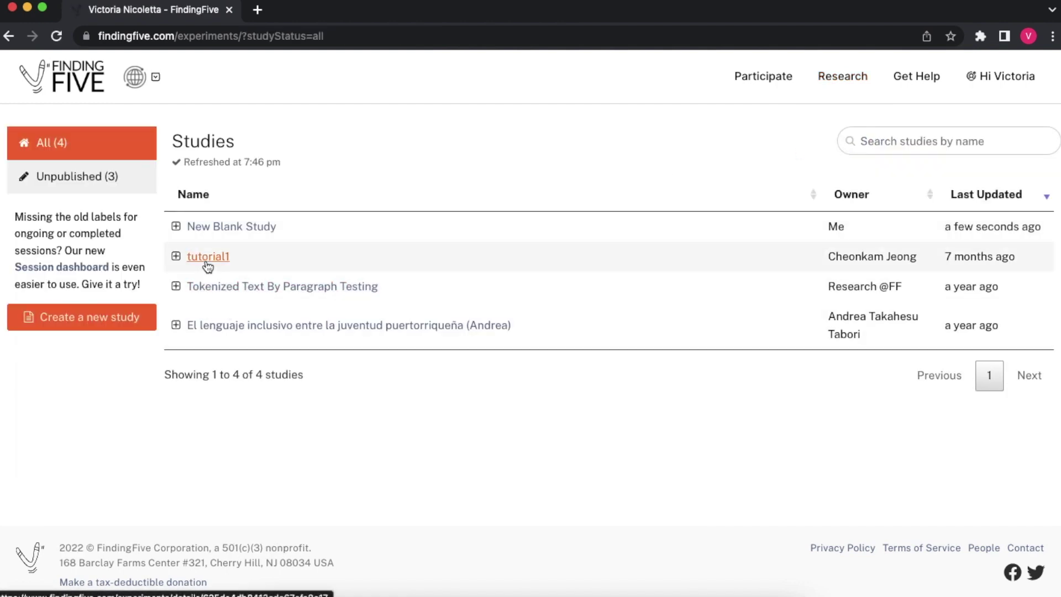
click(207, 263)
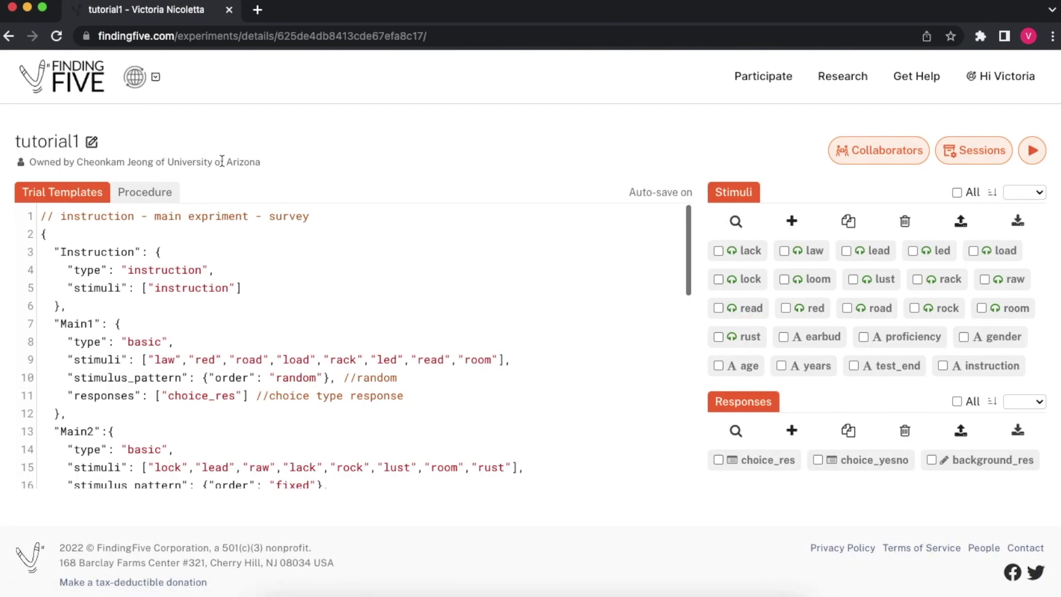
scroll(306, 348, down, 2)
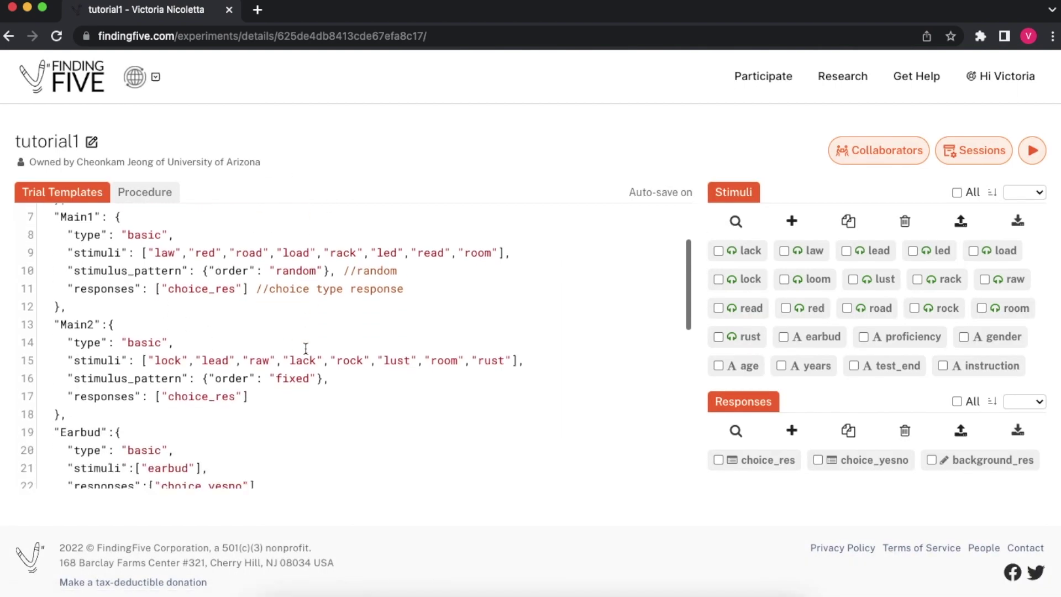
scroll(305, 348, down, 8)
scroll(306, 348, up, 7)
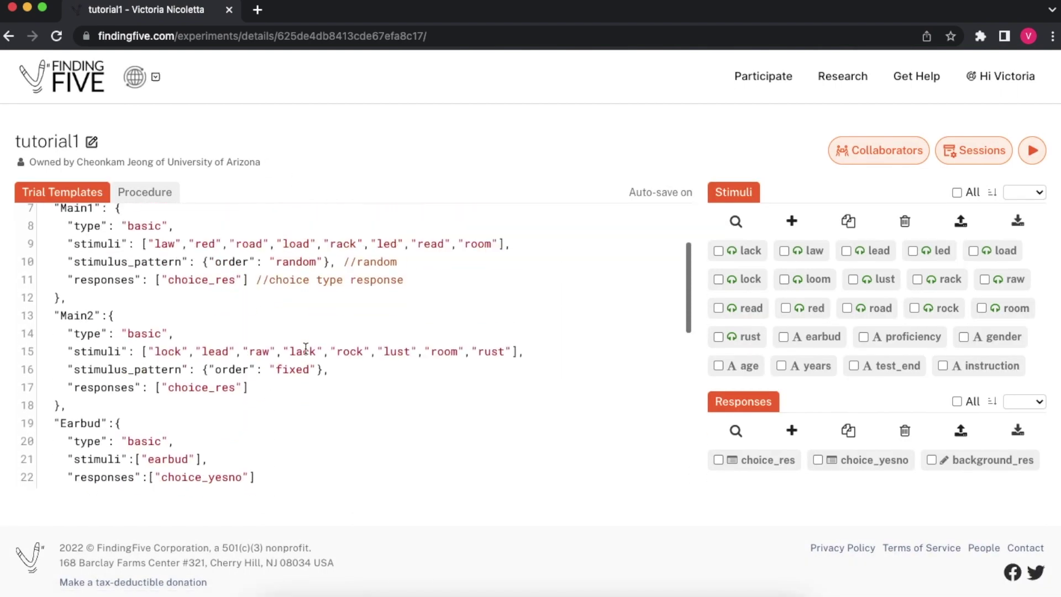
scroll(306, 348, up, 3)
Step: Show the study's procedure code and look through its blocks
click(162, 197)
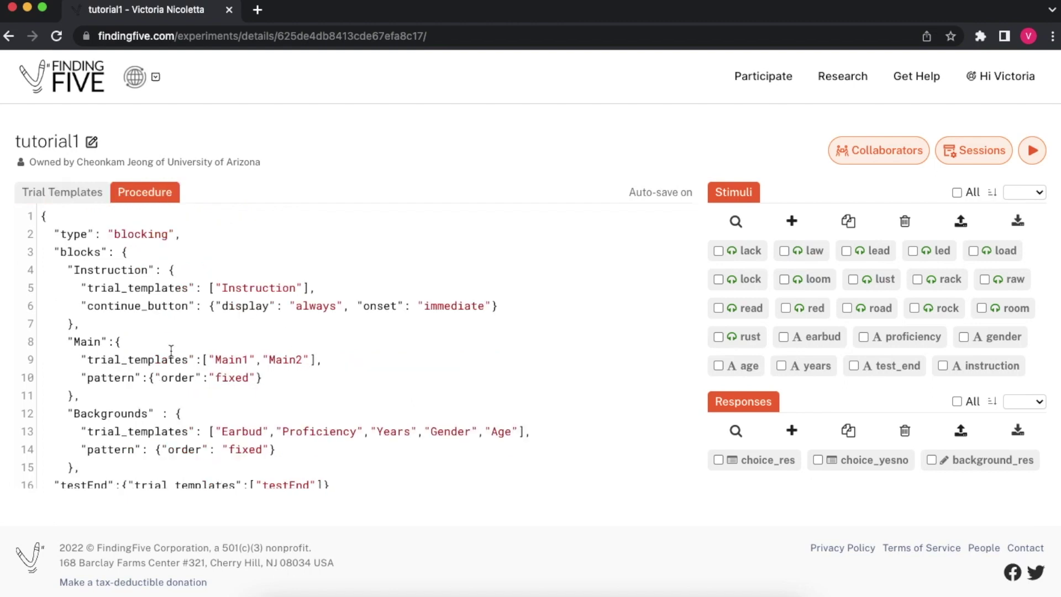
scroll(169, 344, down, 2)
scroll(168, 344, up, 2)
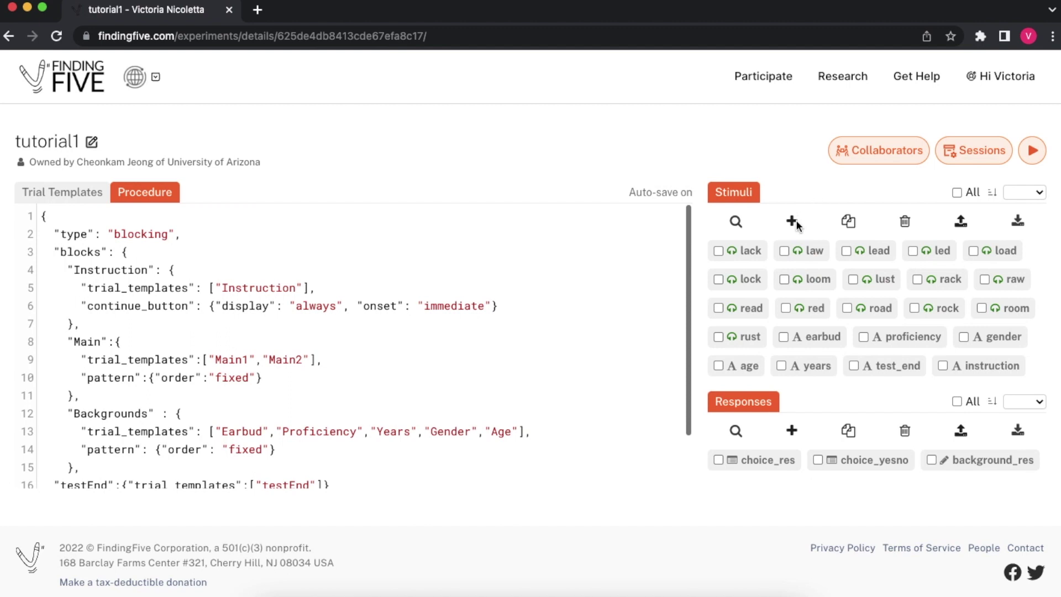
Step: Inspect the definitions of the text stimulus earbud and the audio stimulus lack, closing each without changes
click(817, 339)
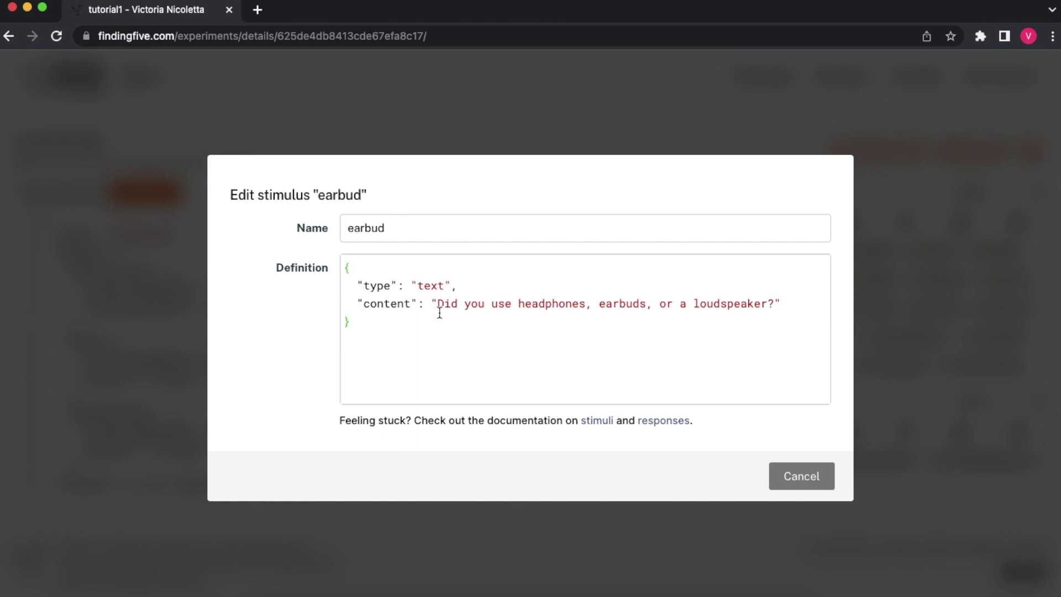
click(787, 482)
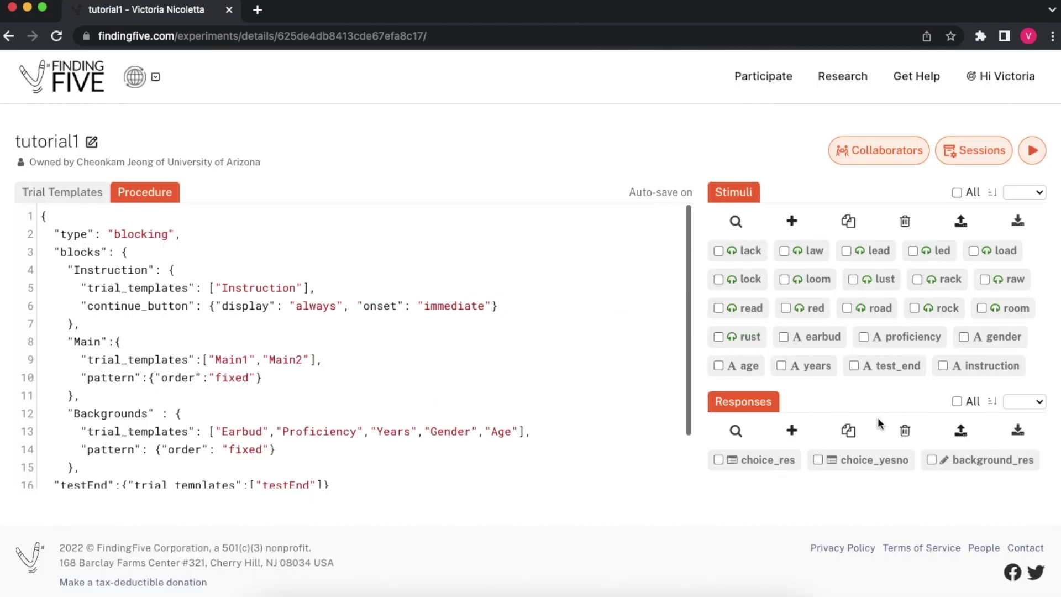
click(747, 254)
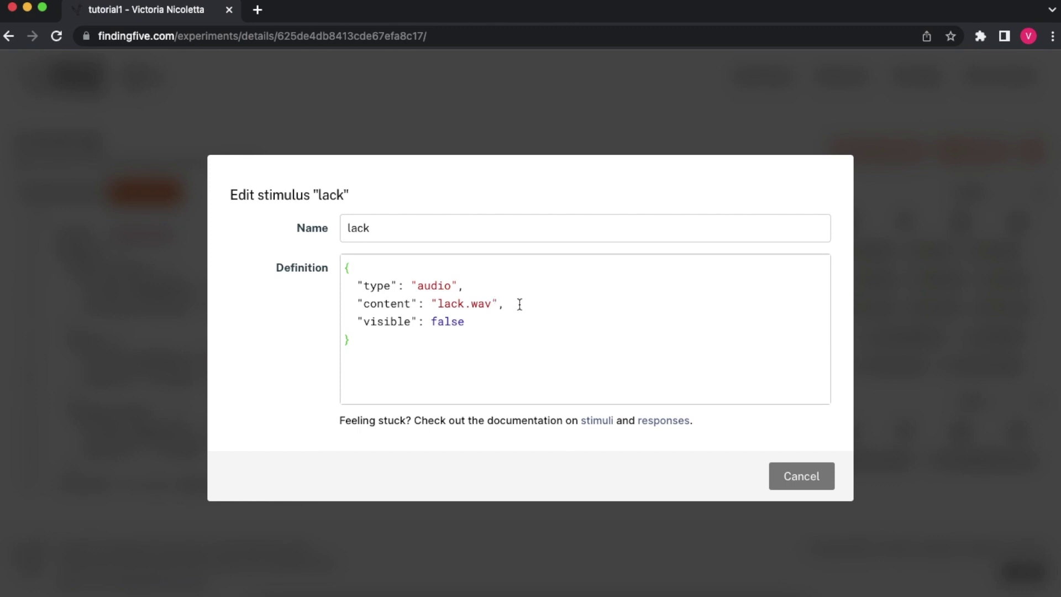
click(804, 476)
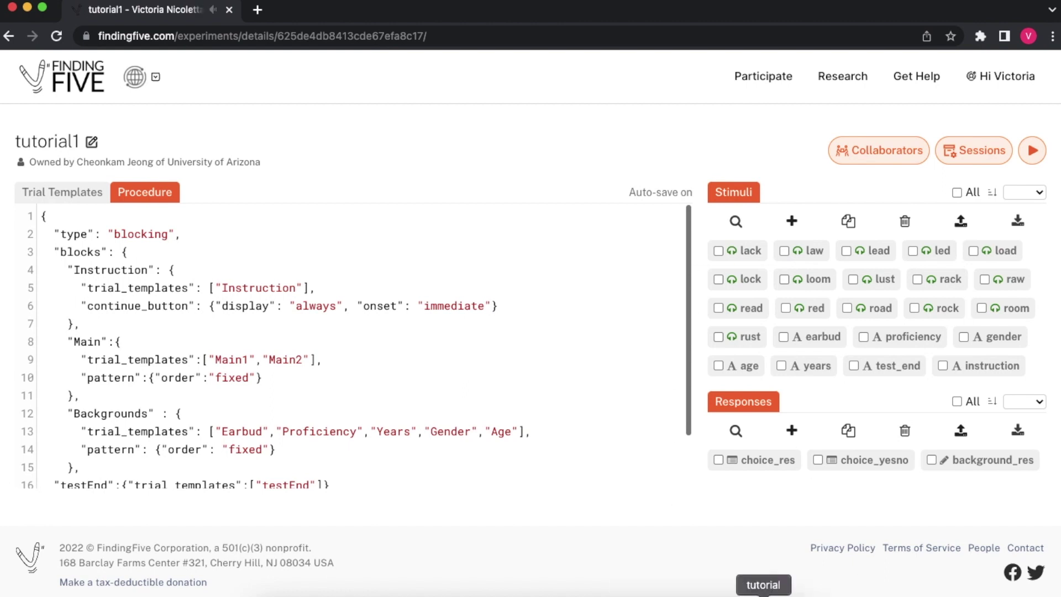
Step: Switch to the tutorial workbook in Excel and examine the type, content, visible and name columns of the audio stimuli
click(763, 594)
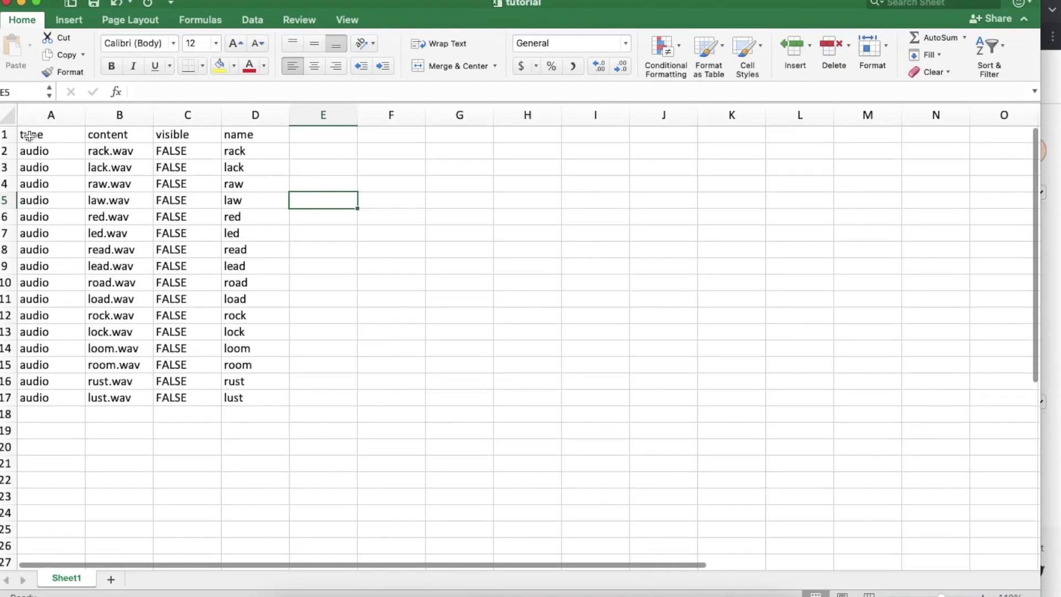
drag(32, 135, 31, 408)
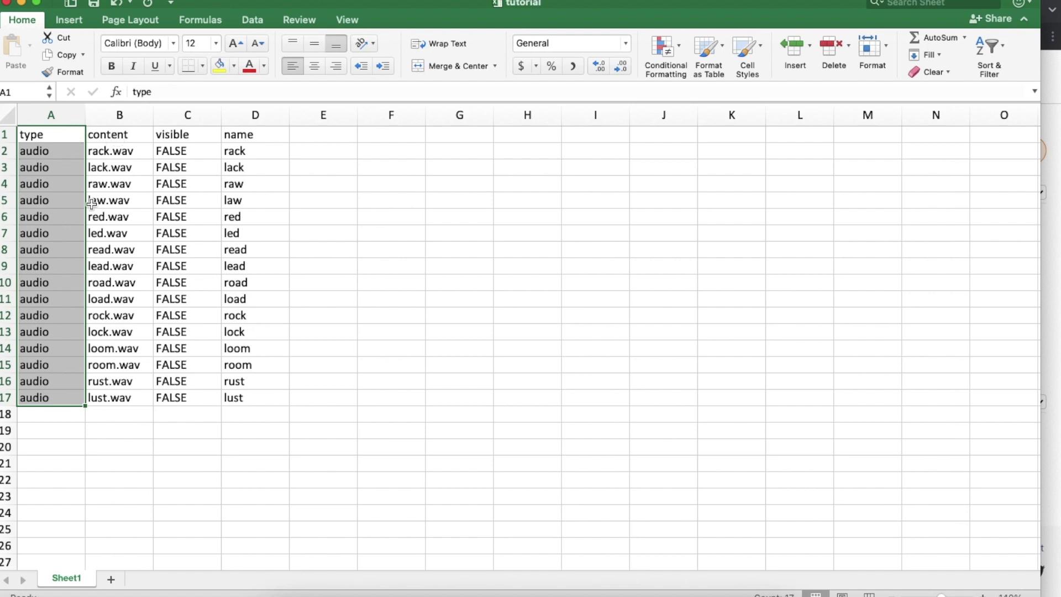
drag(122, 128, 123, 394)
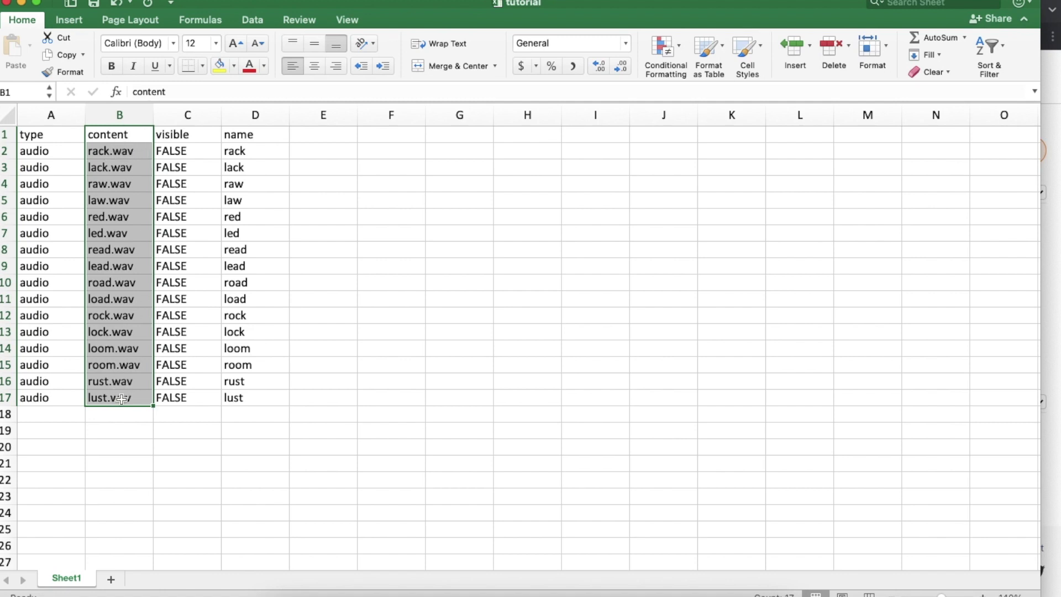
drag(181, 135, 183, 394)
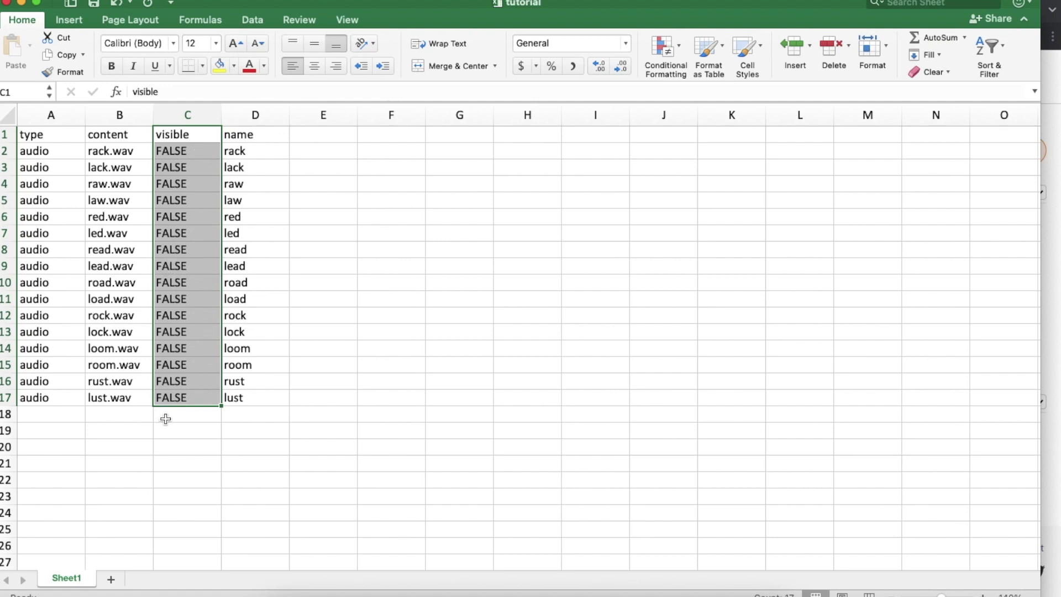
drag(247, 138, 249, 396)
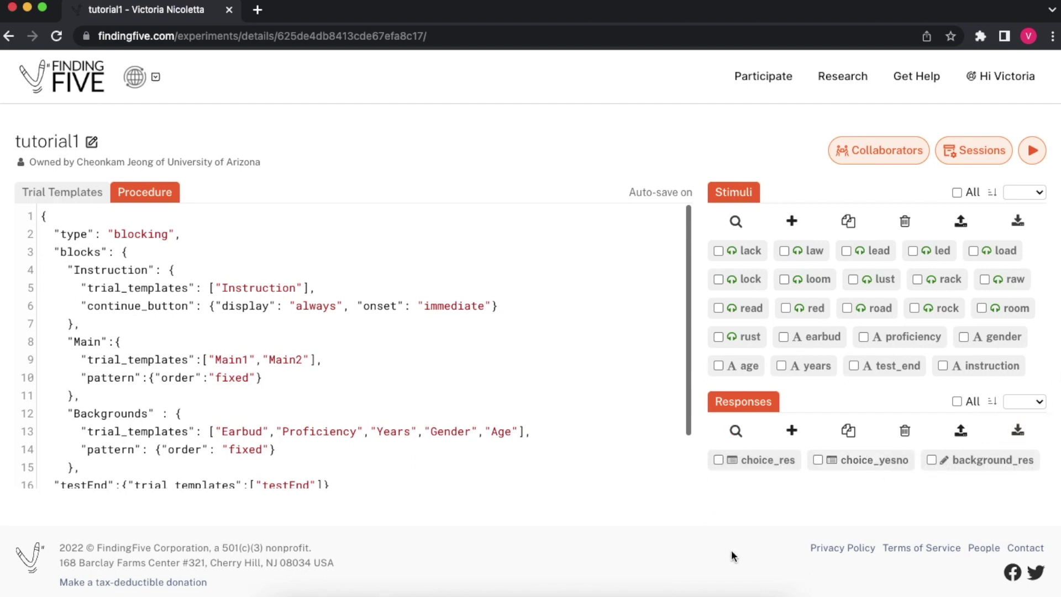
click(560, 595)
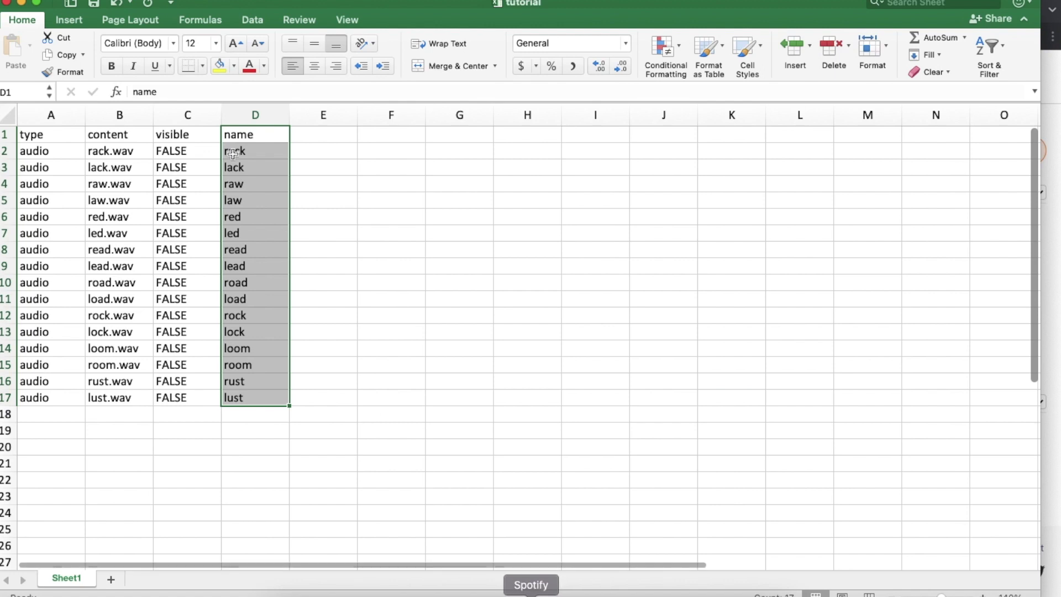
click(324, 418)
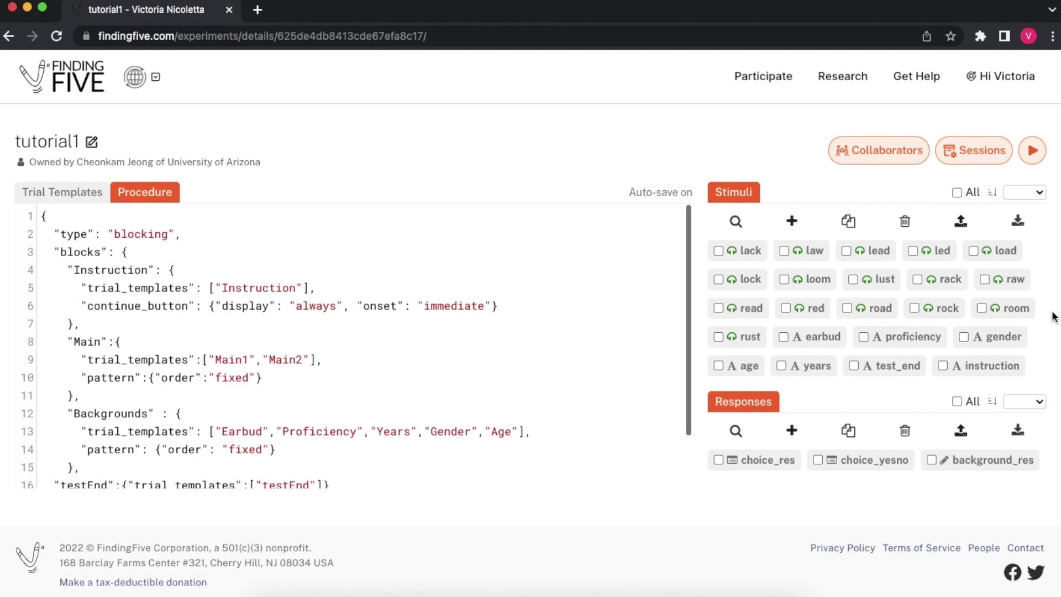
Step: Return to FindingFive, go to the research resource files and show the available upload options
click(840, 87)
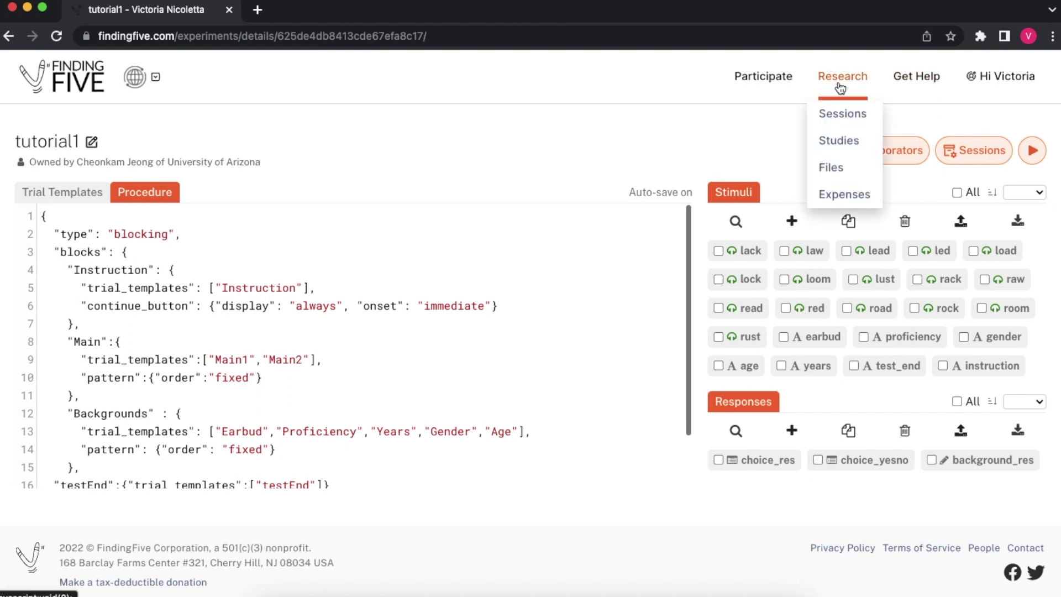
click(836, 171)
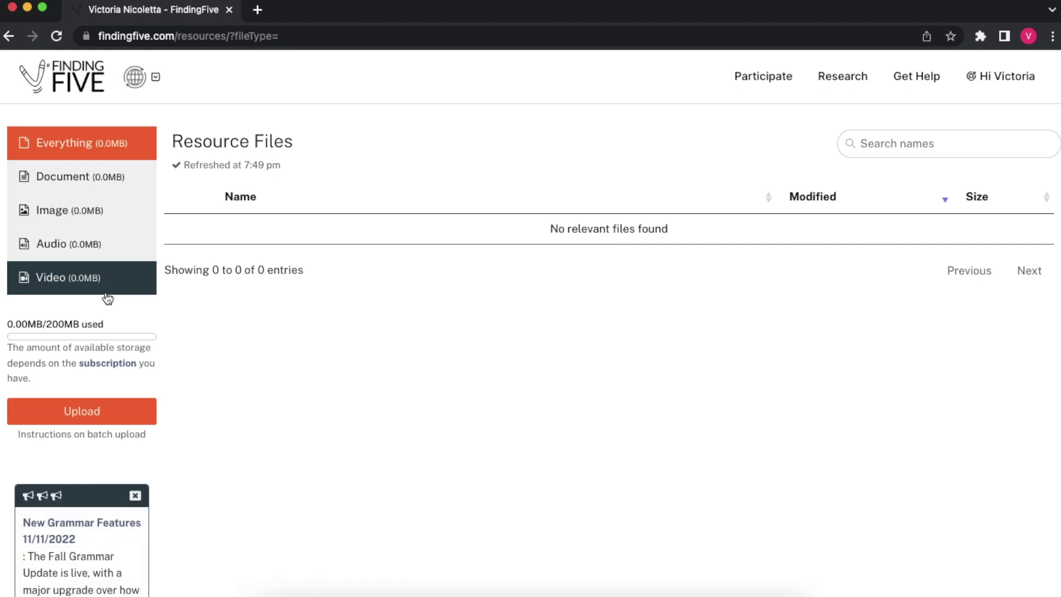
click(106, 415)
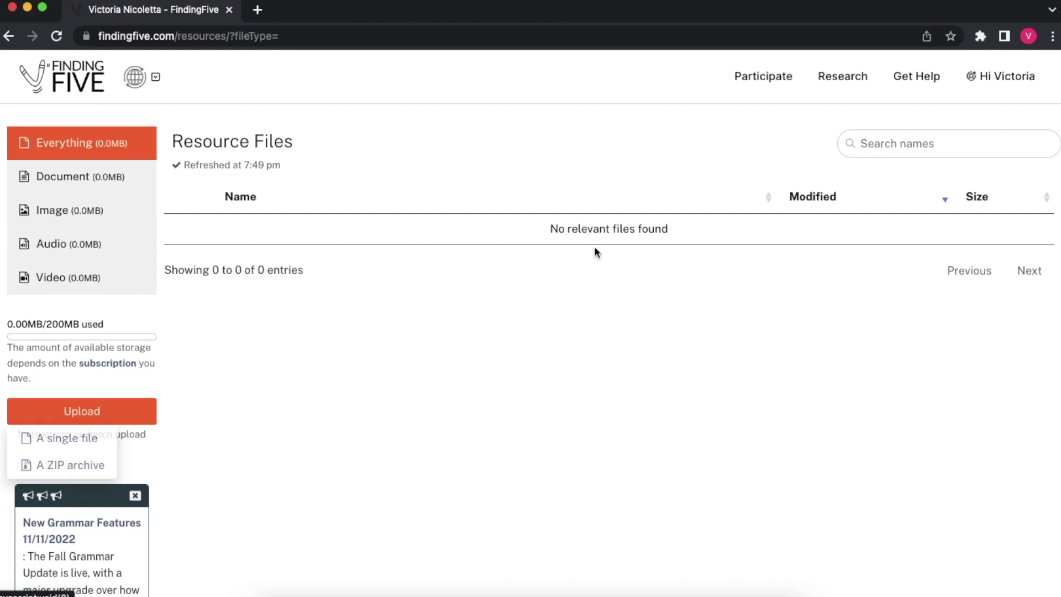
Step: Reopen the tutorial1 study from the studies list and skim the first trial templates
mouse_move(831, 98)
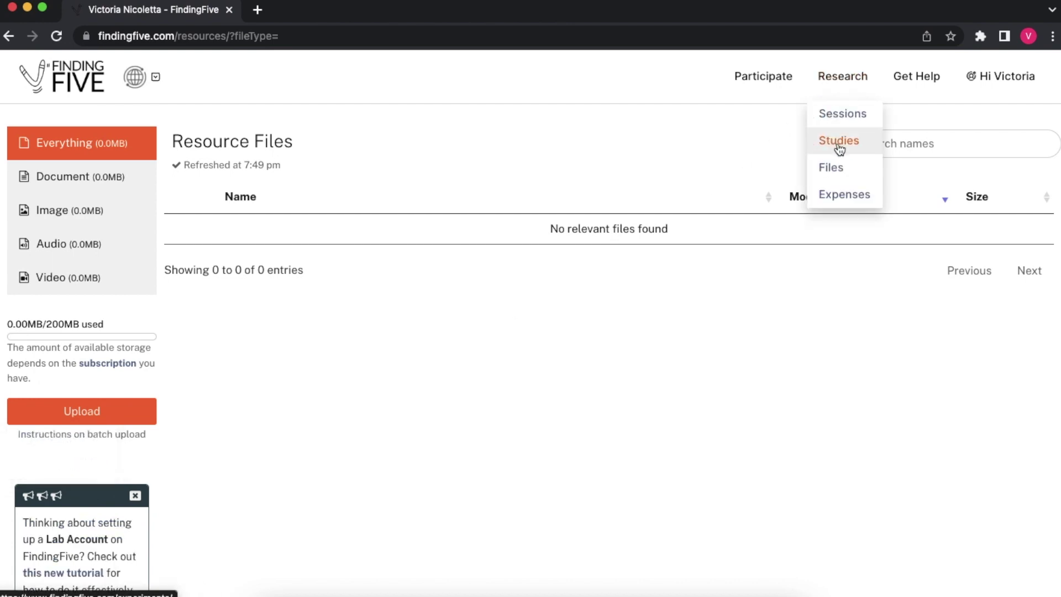
click(839, 143)
click(214, 258)
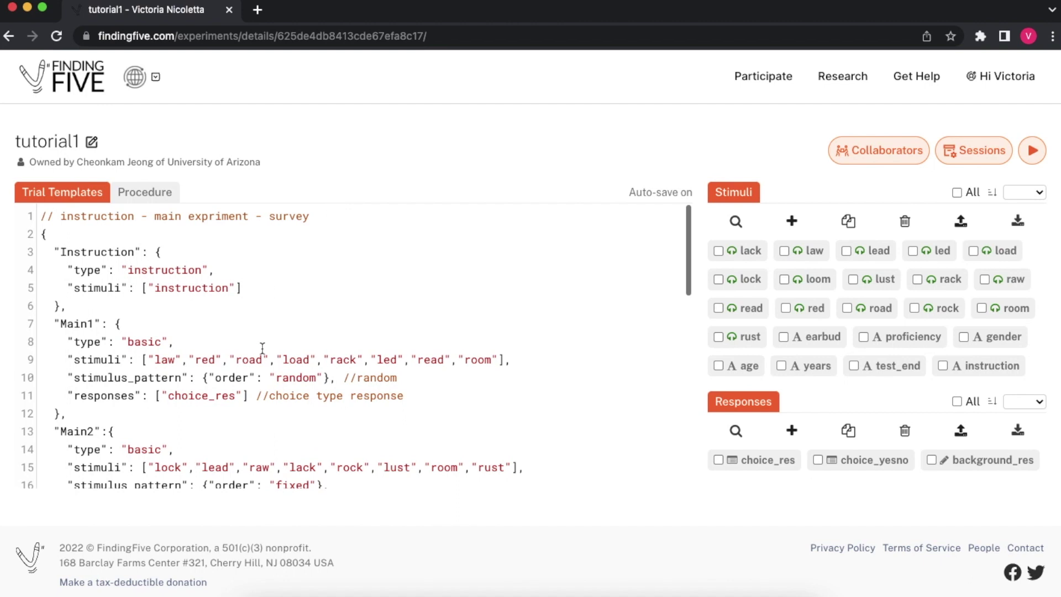
scroll(228, 431, down, 2)
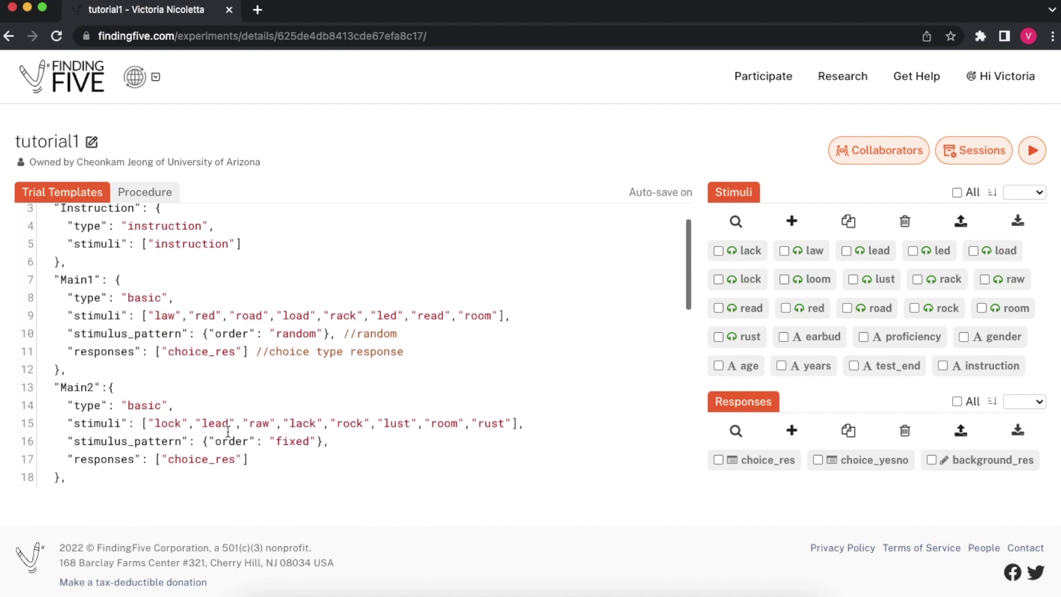
scroll(228, 431, up, 2)
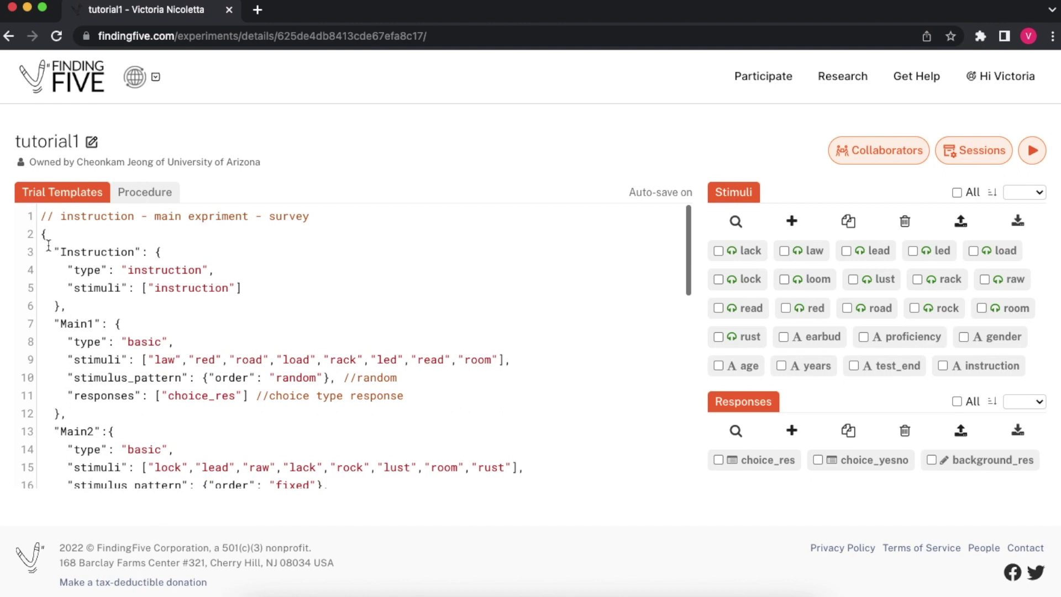
Step: Highlight the Instruction, Main1 and Main2 trial template blocks one after another to review the instruction and main experiment parts
drag(49, 251, 253, 288)
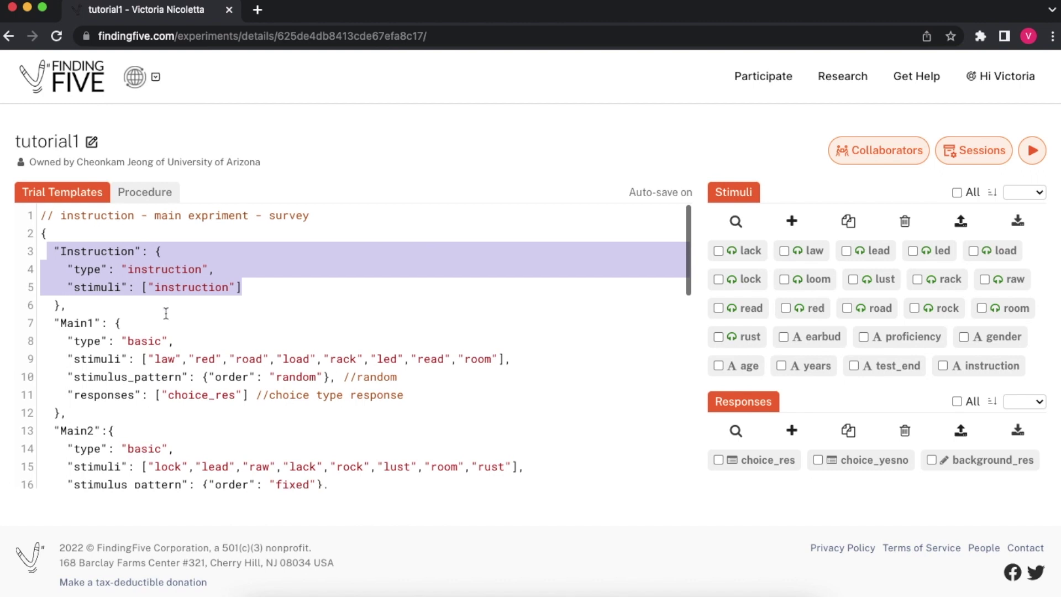
scroll(166, 313, down, 3)
drag(56, 252, 405, 327)
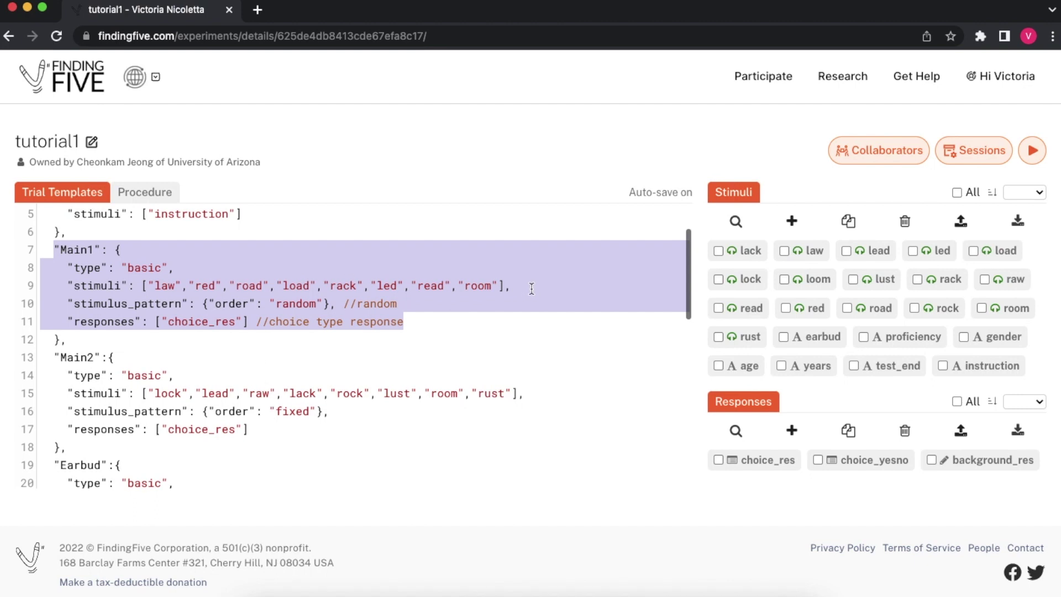
click(112, 357)
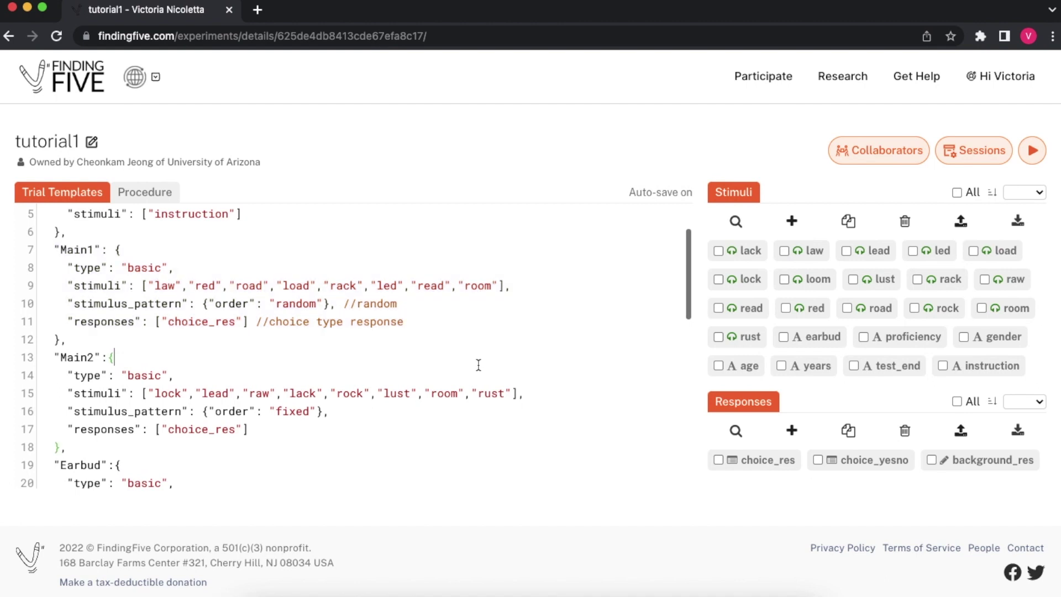
drag(54, 357, 256, 436)
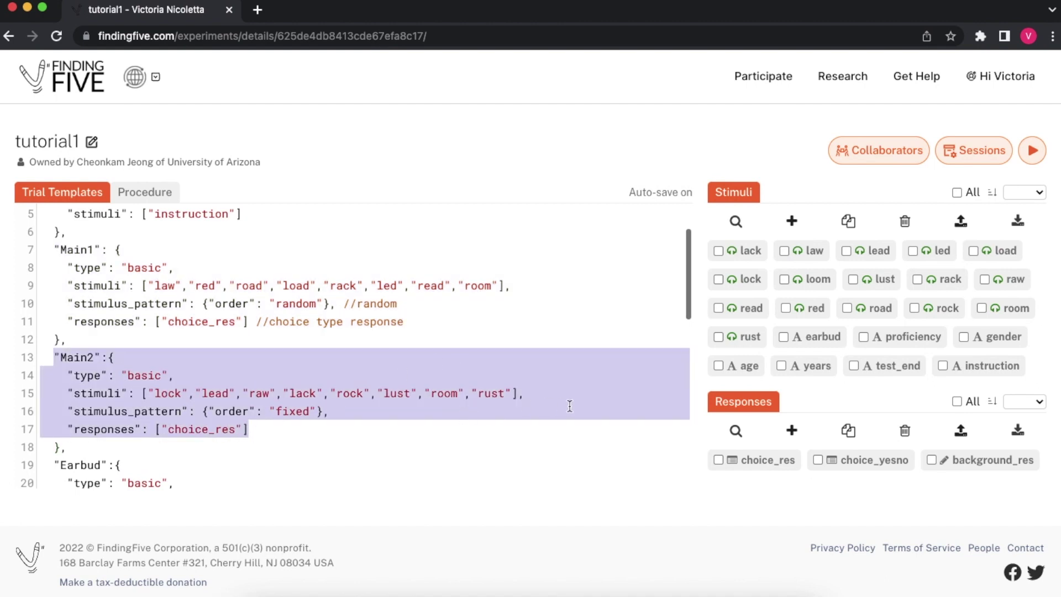
Step: Highlight the background survey templates from Earbud through Age, and the closing testEnd template, to review them
scroll(338, 441, down, 5)
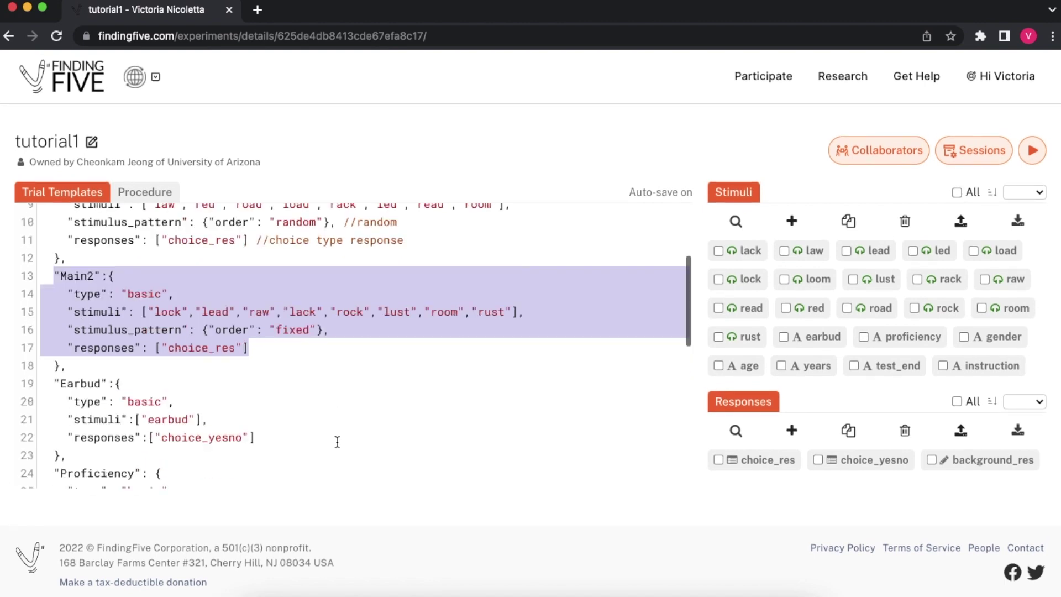
scroll(337, 441, up, 1)
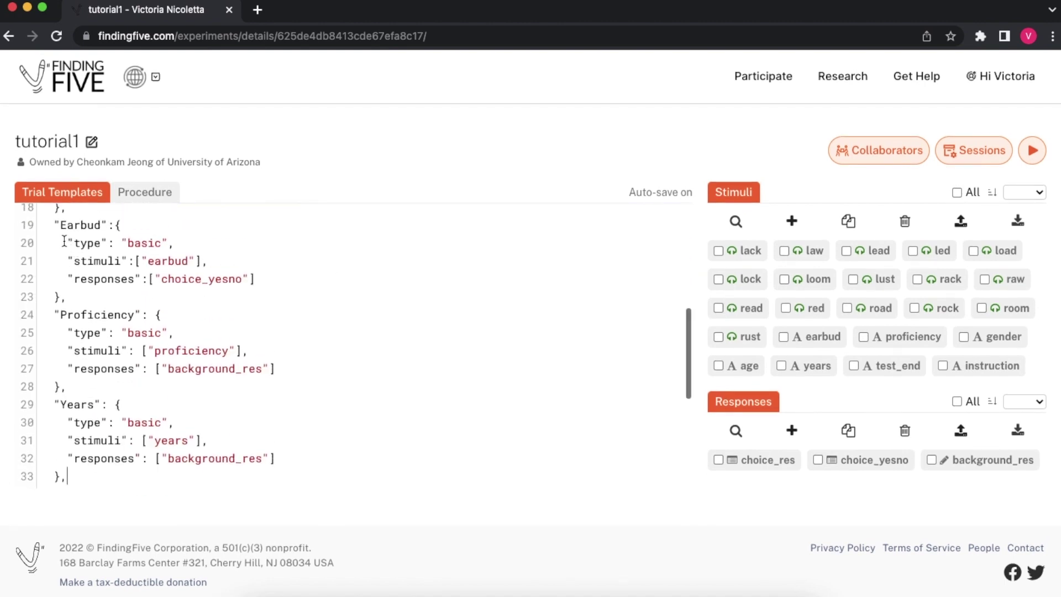
drag(54, 225, 293, 378)
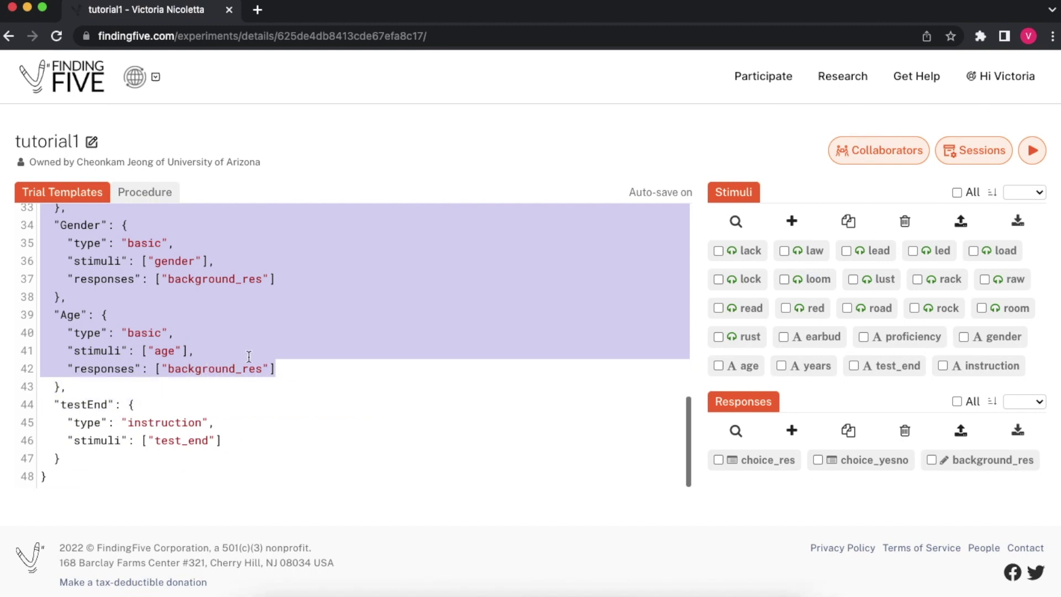
click(287, 363)
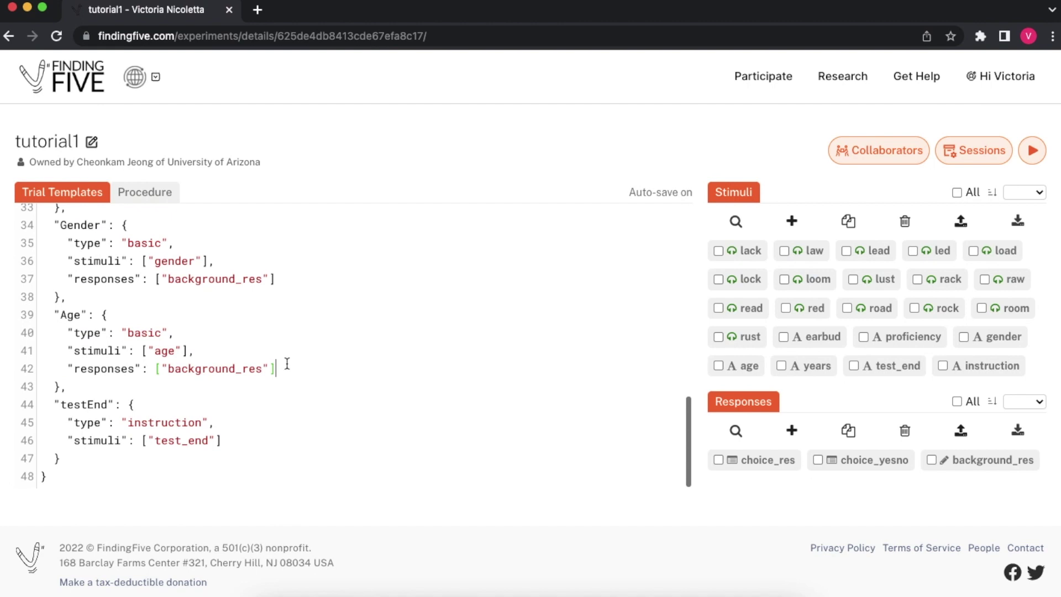
drag(53, 404, 224, 441)
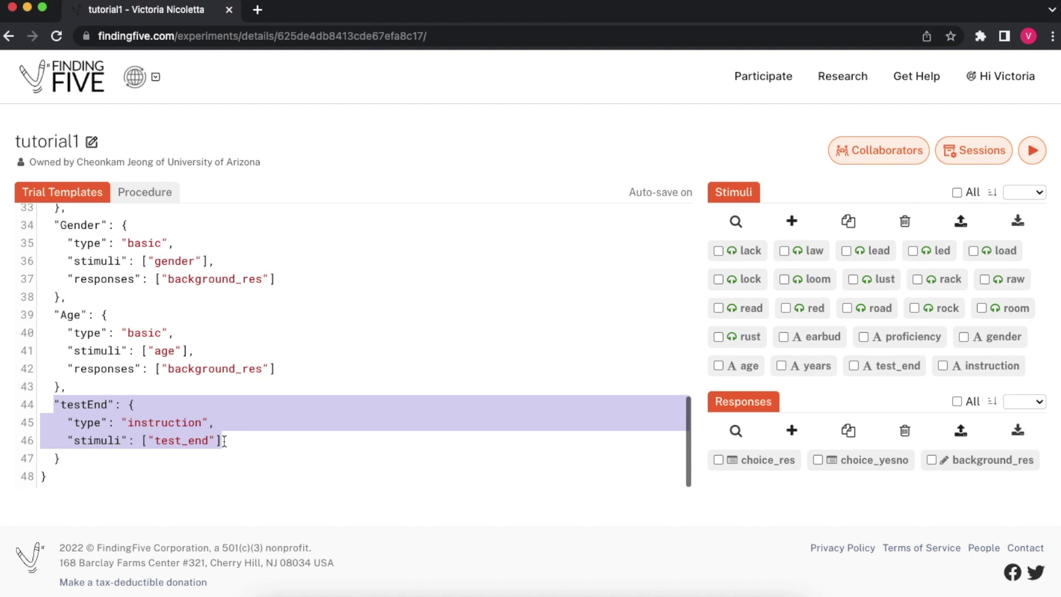
click(225, 441)
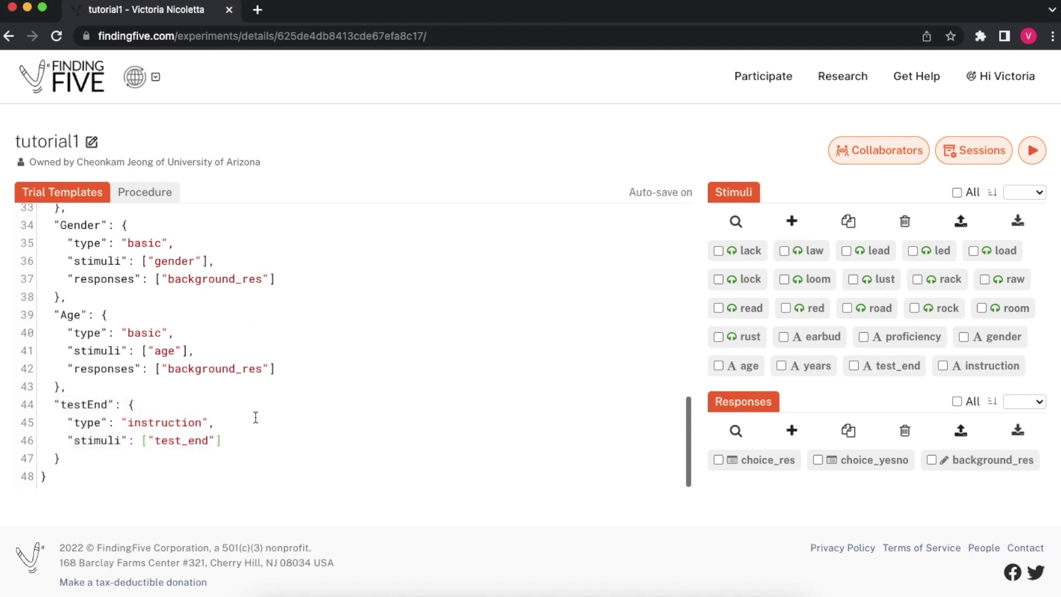
Step: Open the study's procedure and look over its Instruction, Main, Backgrounds and testEnd blocks
scroll(255, 418, up, 10)
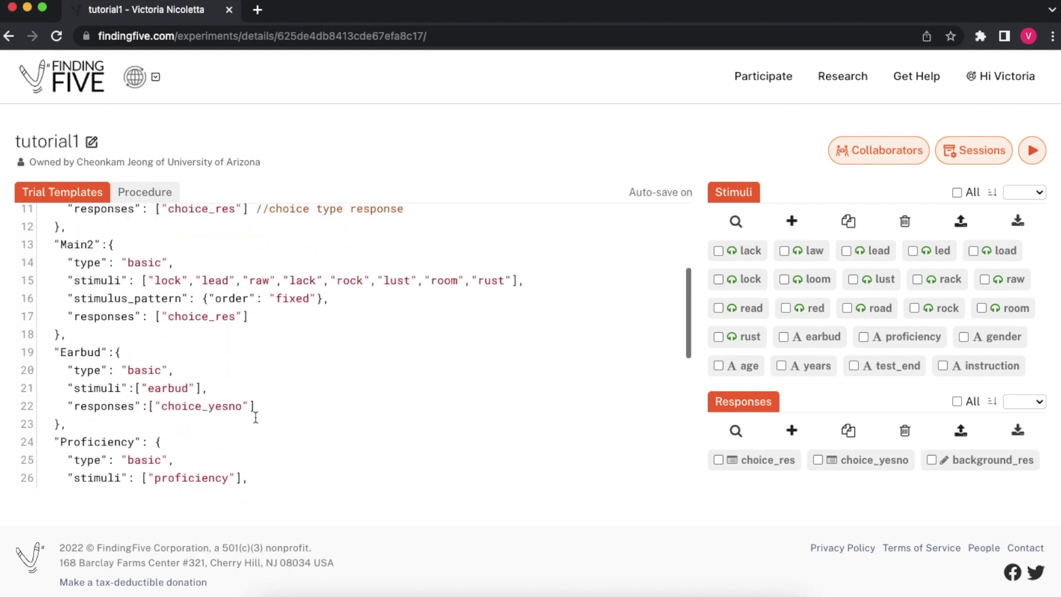
scroll(255, 418, up, 1)
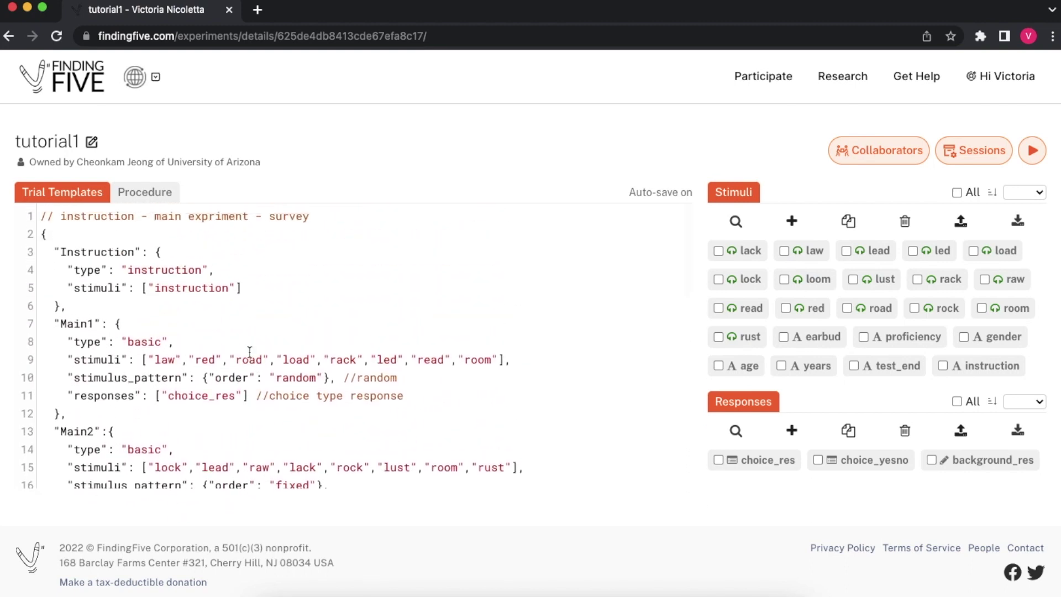
click(149, 196)
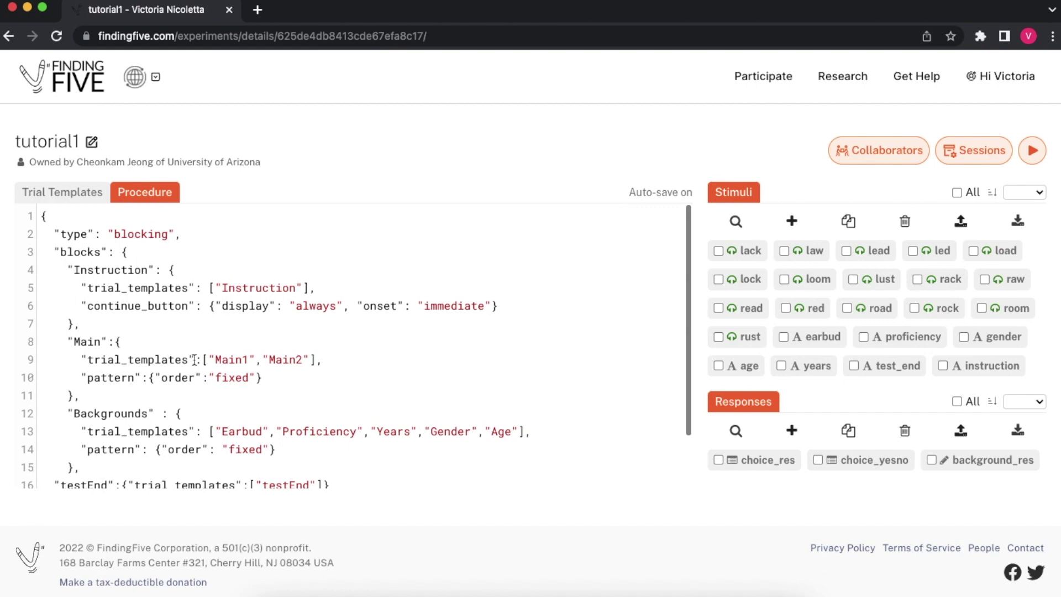
scroll(185, 322, down, 1)
scroll(202, 387, up, 1)
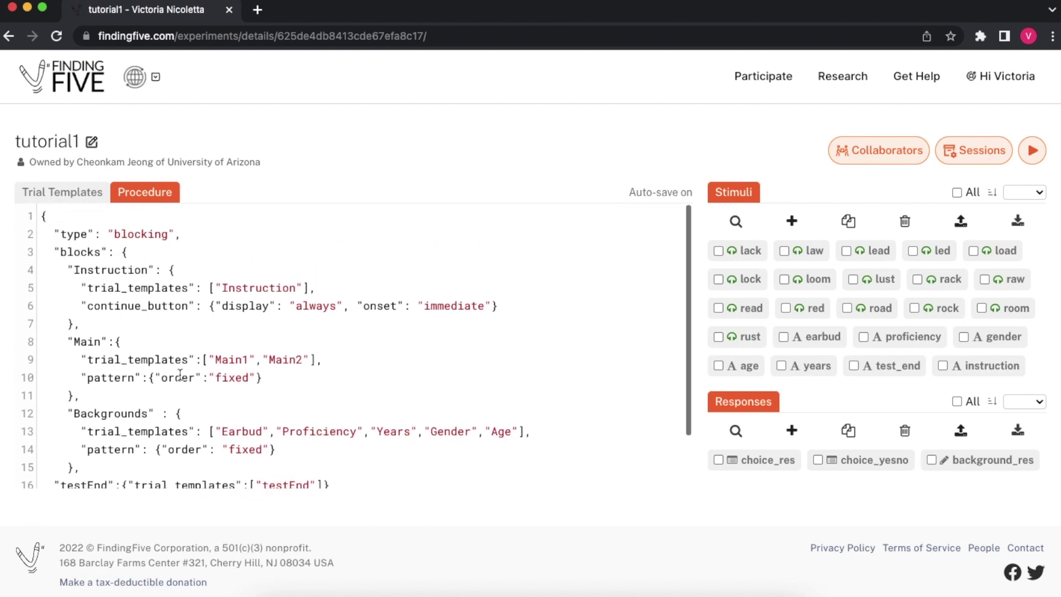
Step: Go back to the trial templates and highlight the Instruction template, including the stimulus name it references
click(78, 199)
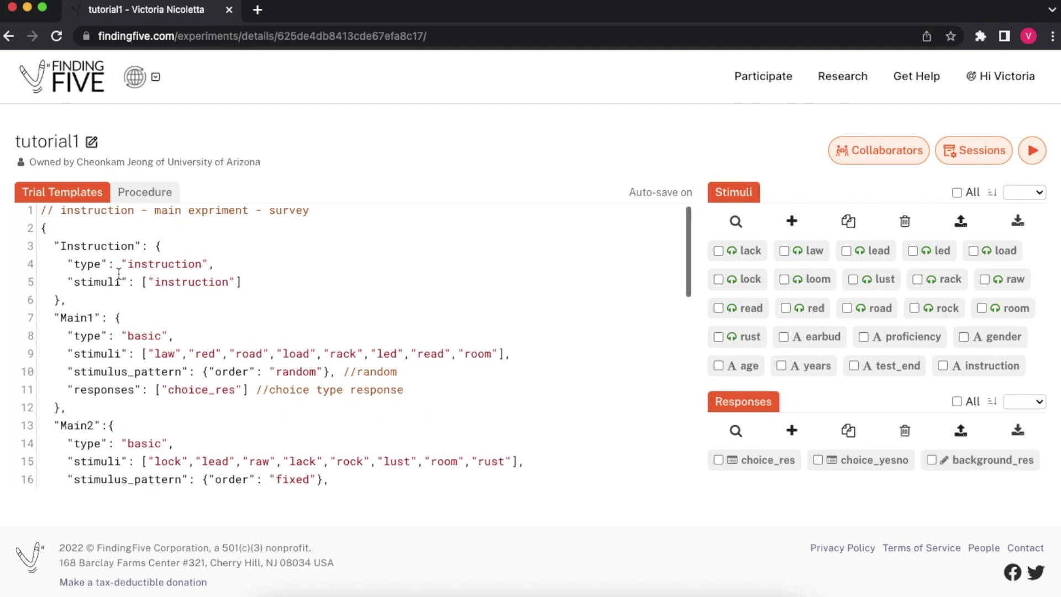
drag(53, 246, 251, 283)
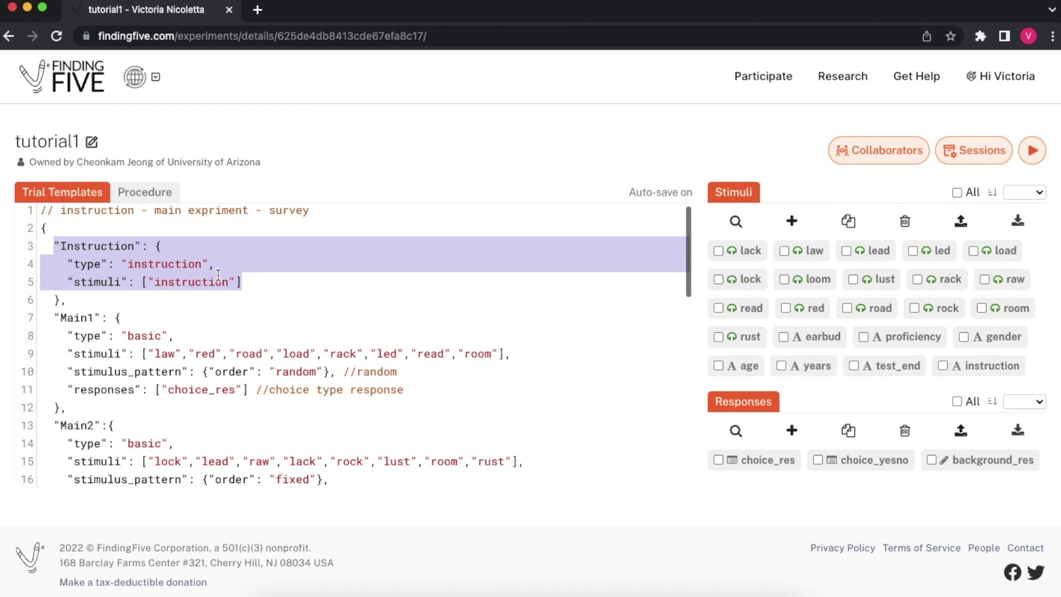
click(248, 285)
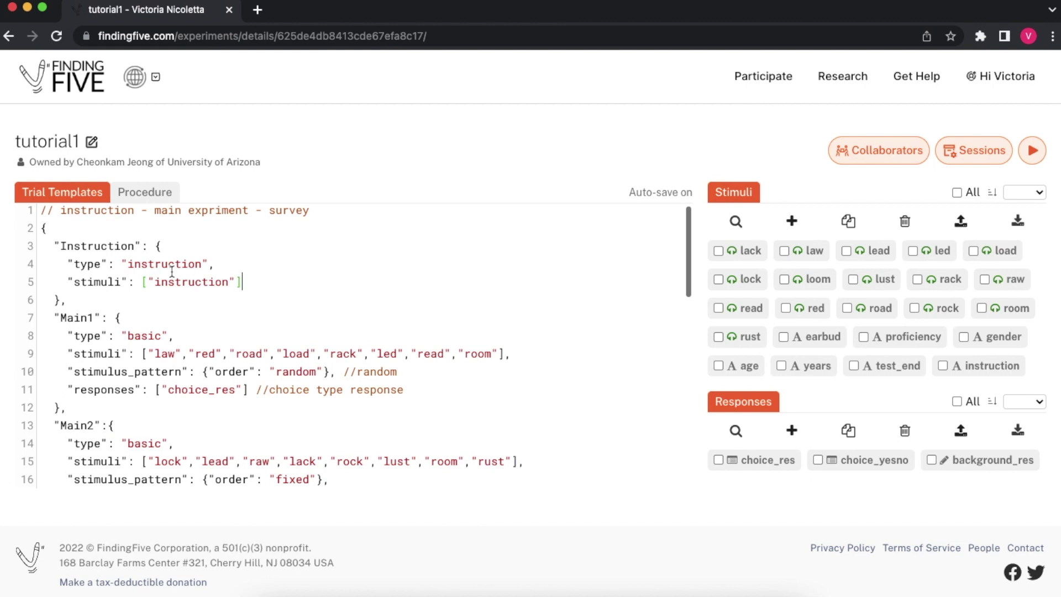
click(96, 283)
drag(147, 282, 237, 282)
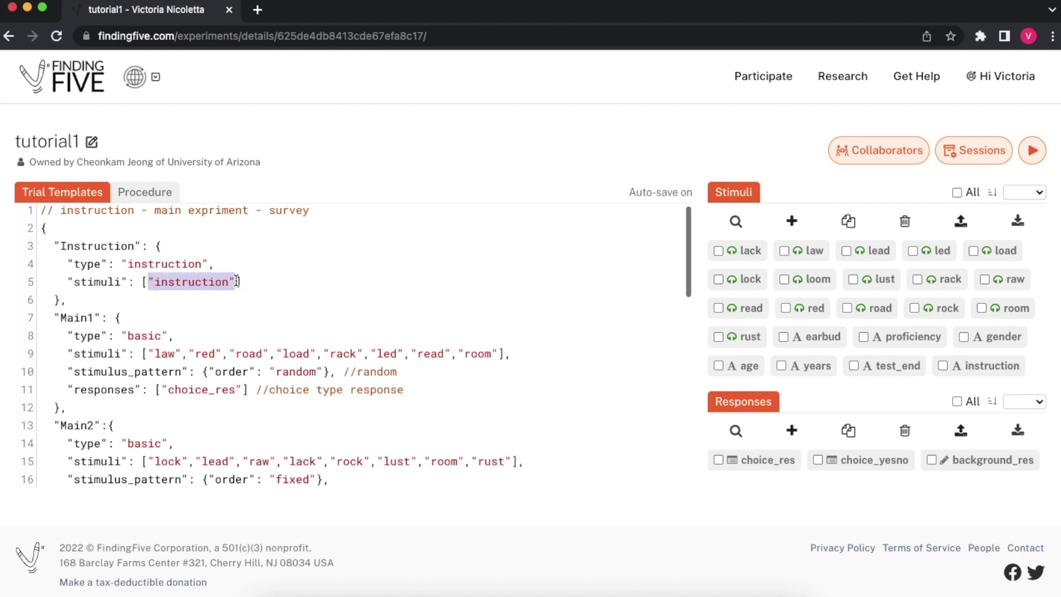
Step: Open the text stimulus instruction, read its type, content and alignment definition, and close it without changes
click(974, 374)
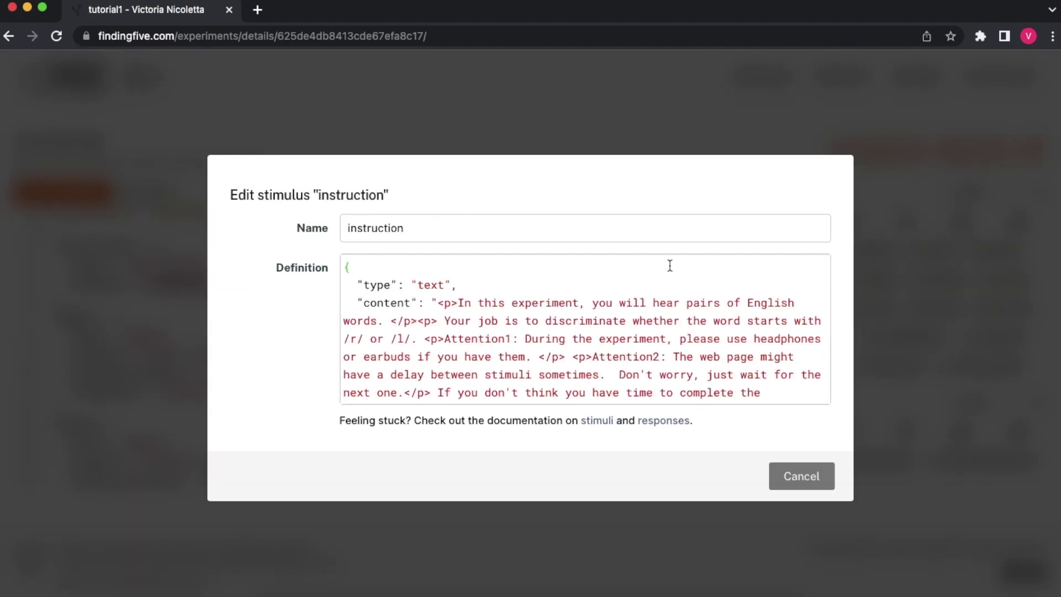
scroll(511, 322, down, 3)
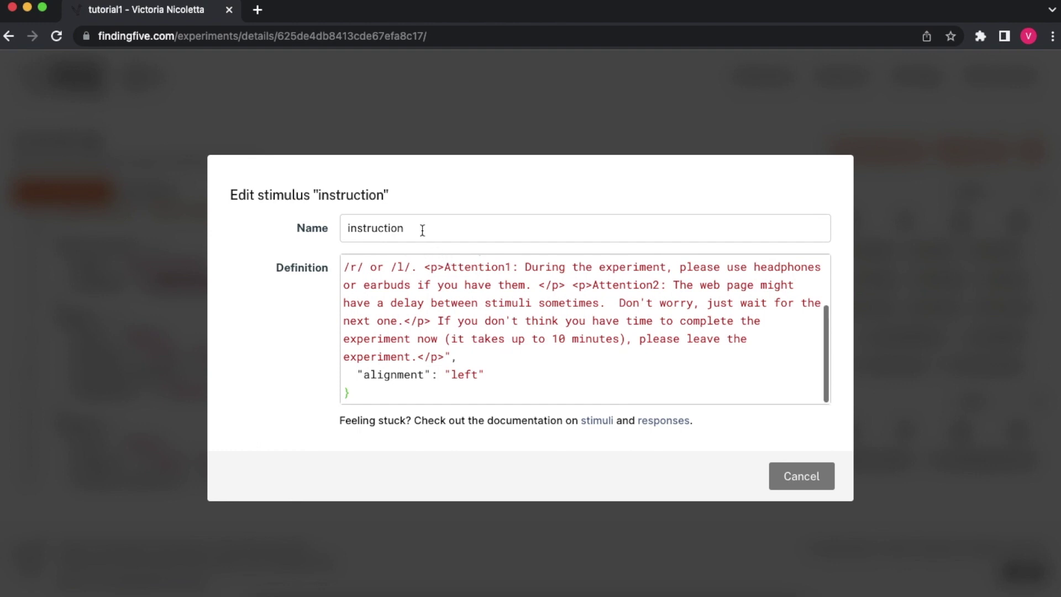
scroll(438, 299, up, 3)
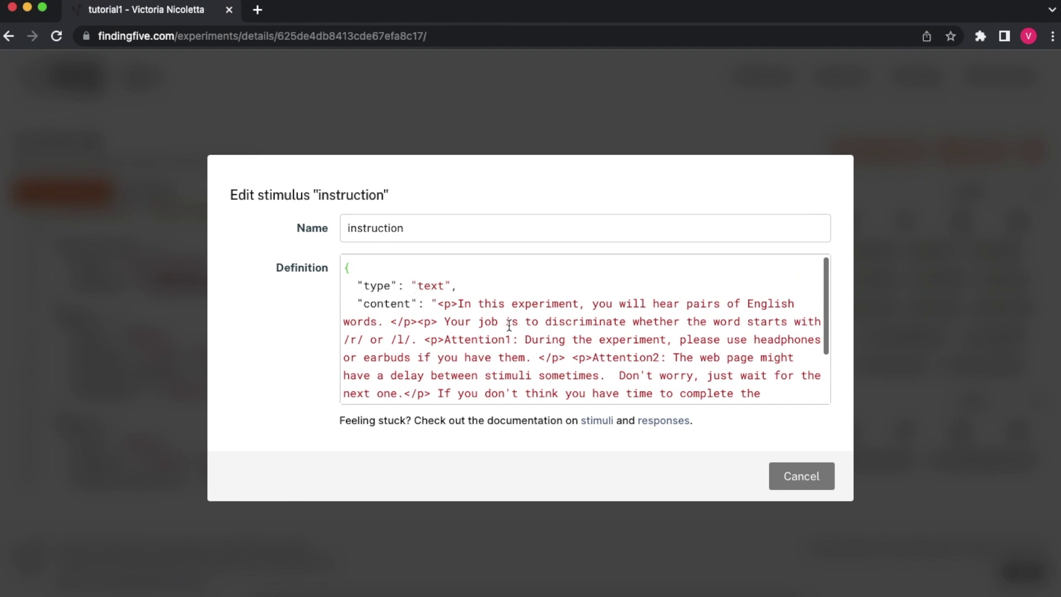
scroll(511, 376, down, 1)
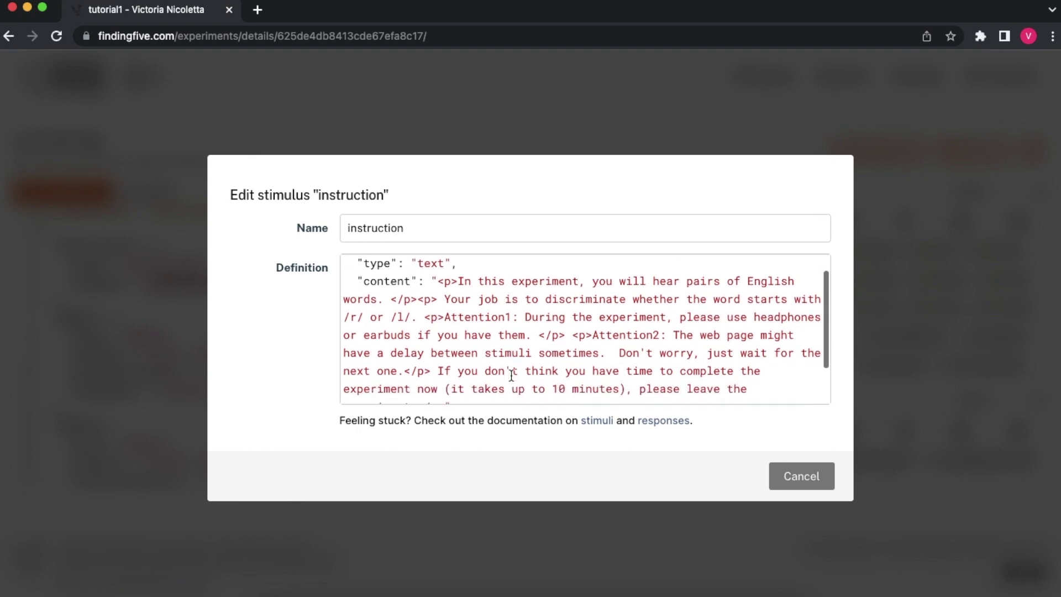
scroll(511, 376, down, 1)
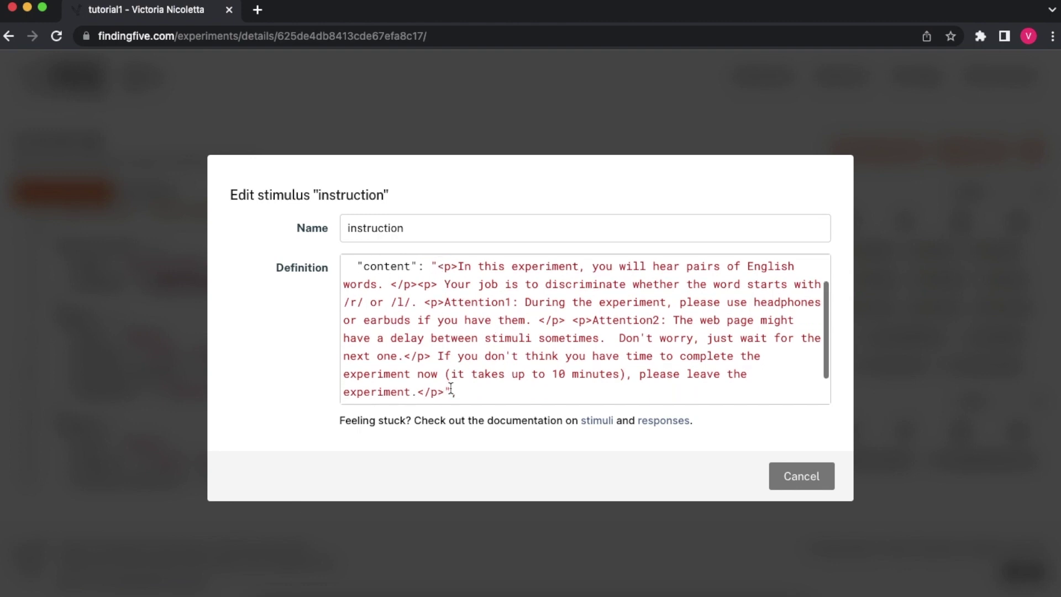
scroll(451, 389, down, 2)
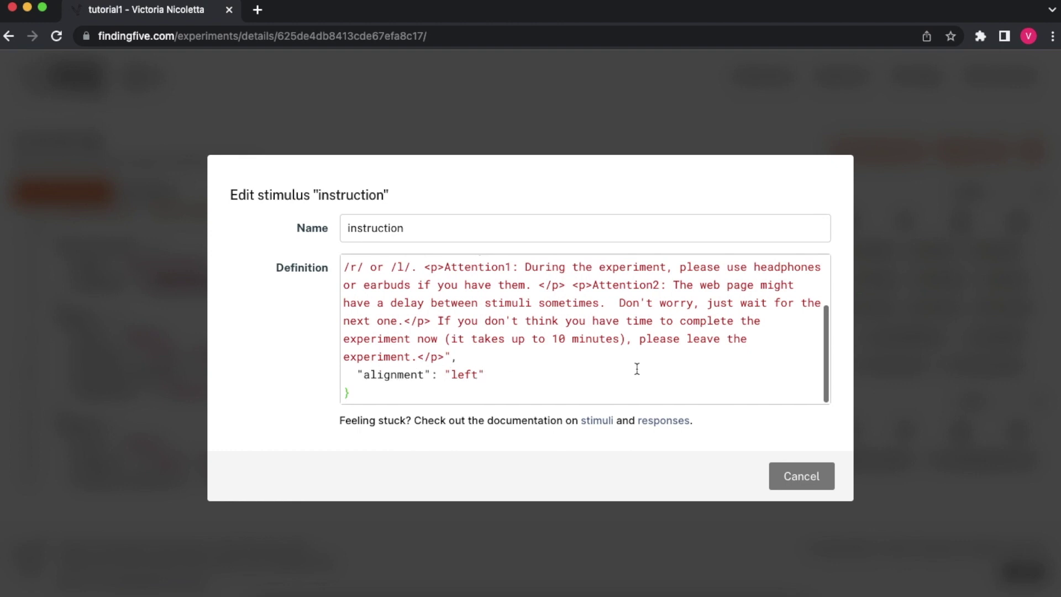
scroll(637, 369, up, 5)
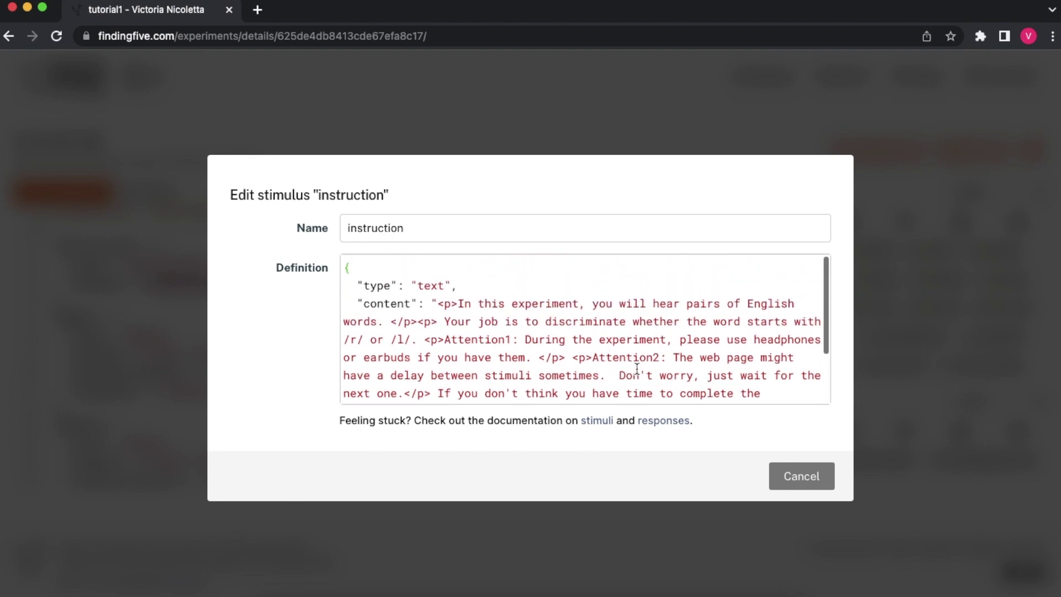
click(801, 479)
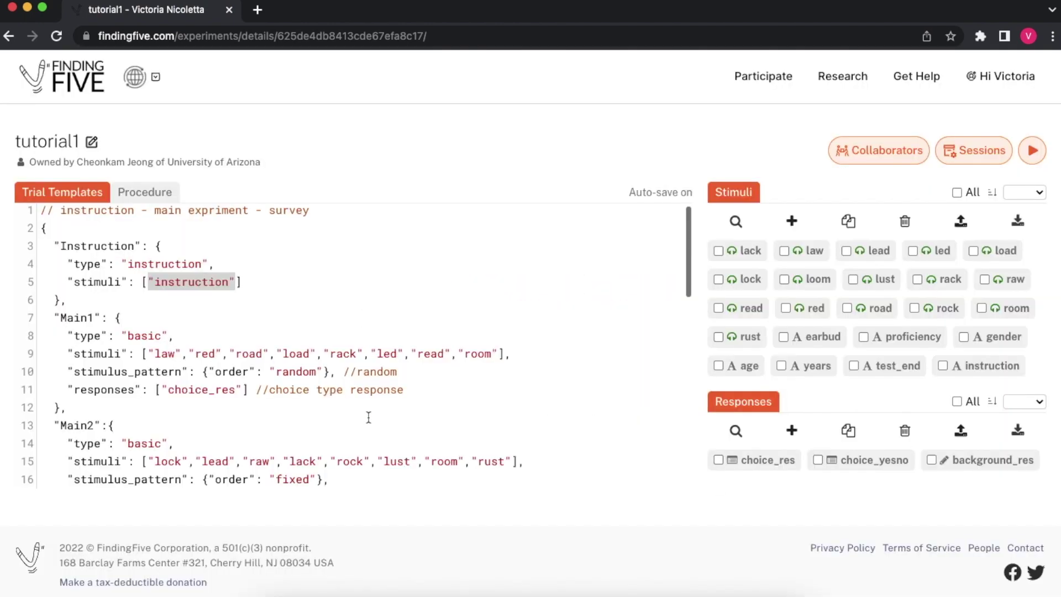
Step: Highlight the type line of the Main1 trial template to examine its basic setting
click(296, 284)
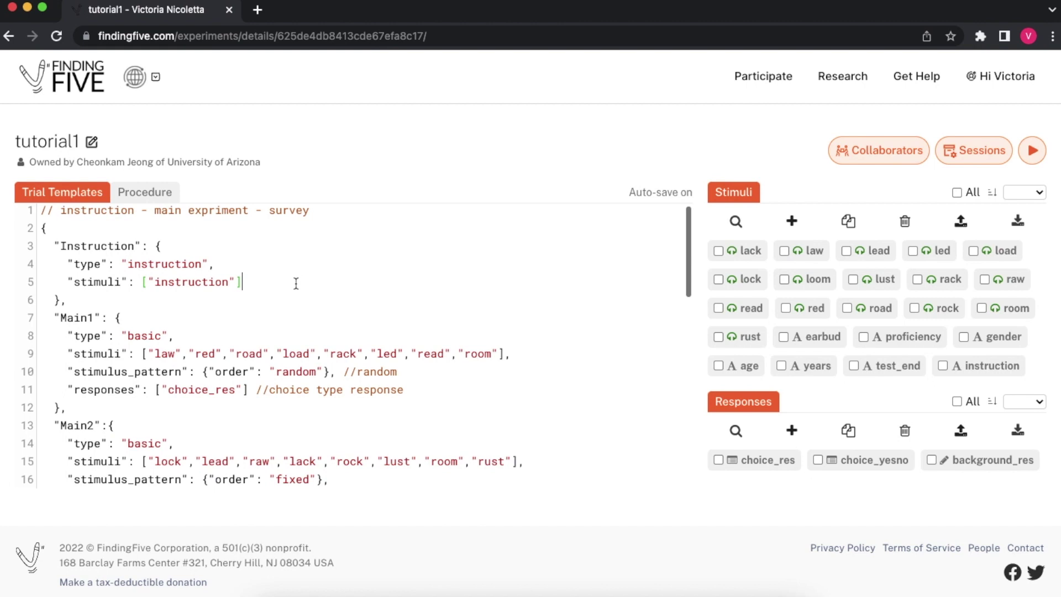
scroll(146, 341, down, 1)
scroll(146, 342, down, 2)
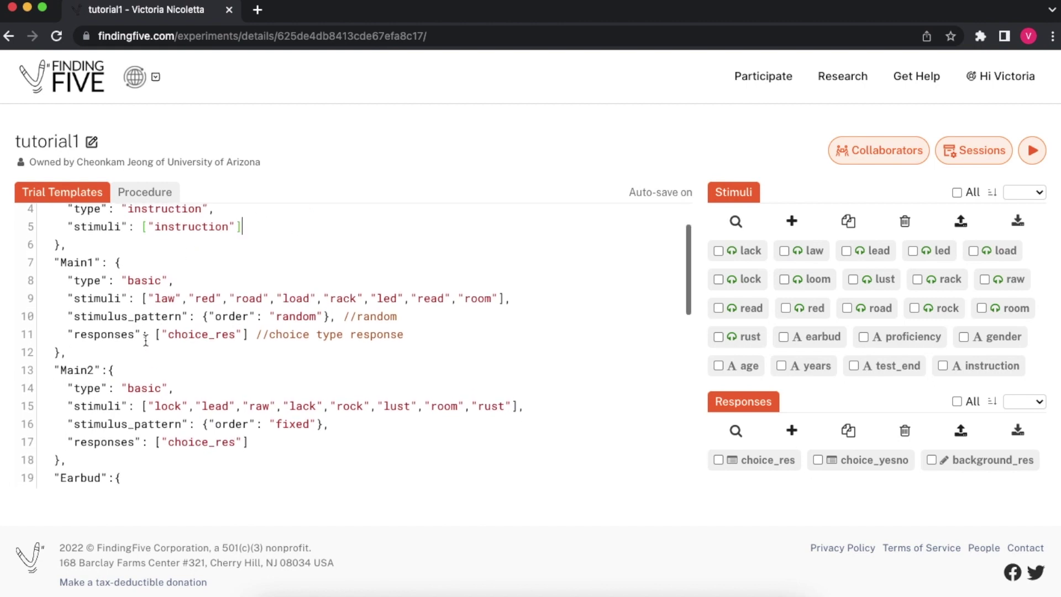
drag(70, 280, 169, 280)
scroll(215, 284, down, 1)
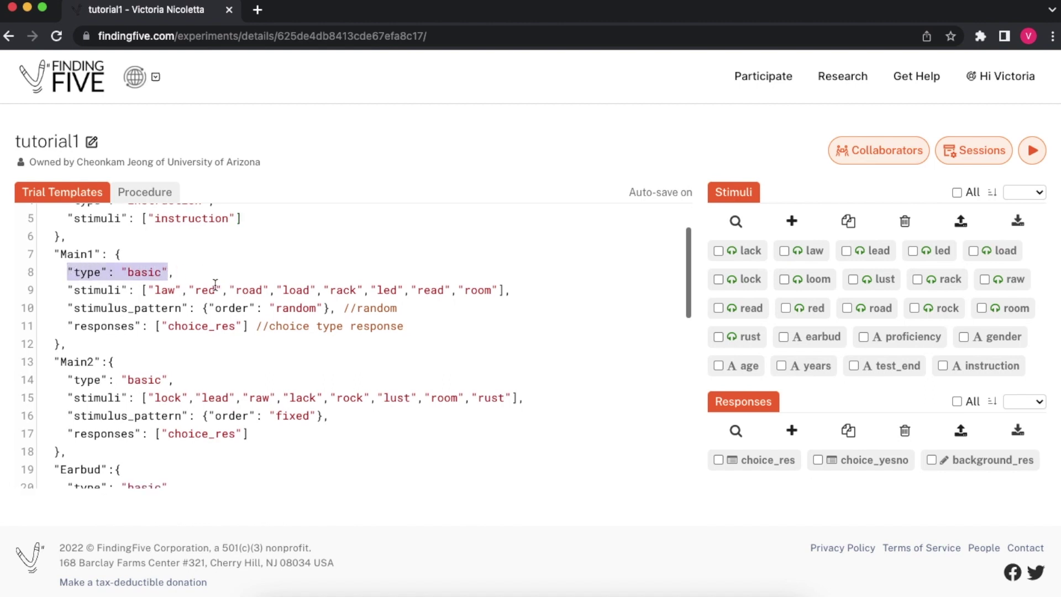
scroll(216, 284, down, 1)
Step: Highlight the stimuli list from law to room in Main1, and its choice_res responses entry, to examine them
click(67, 262)
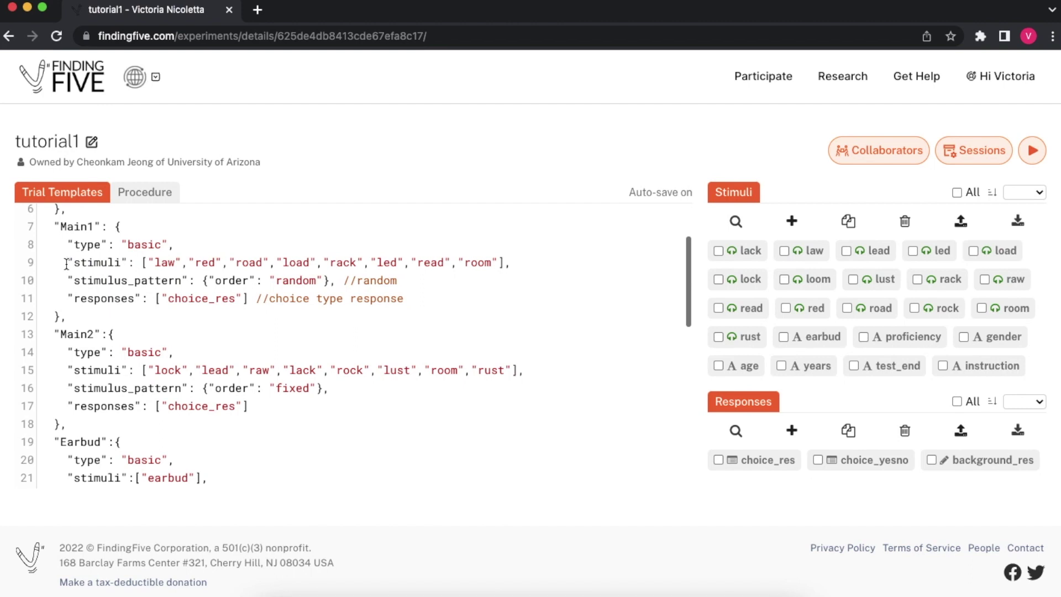
drag(68, 262, 511, 269)
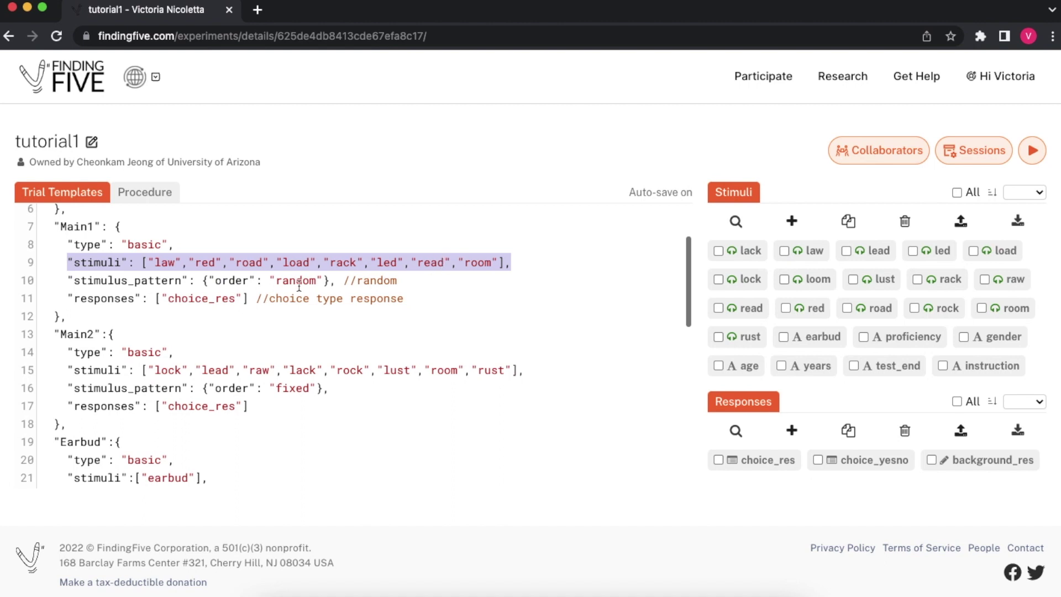
click(163, 262)
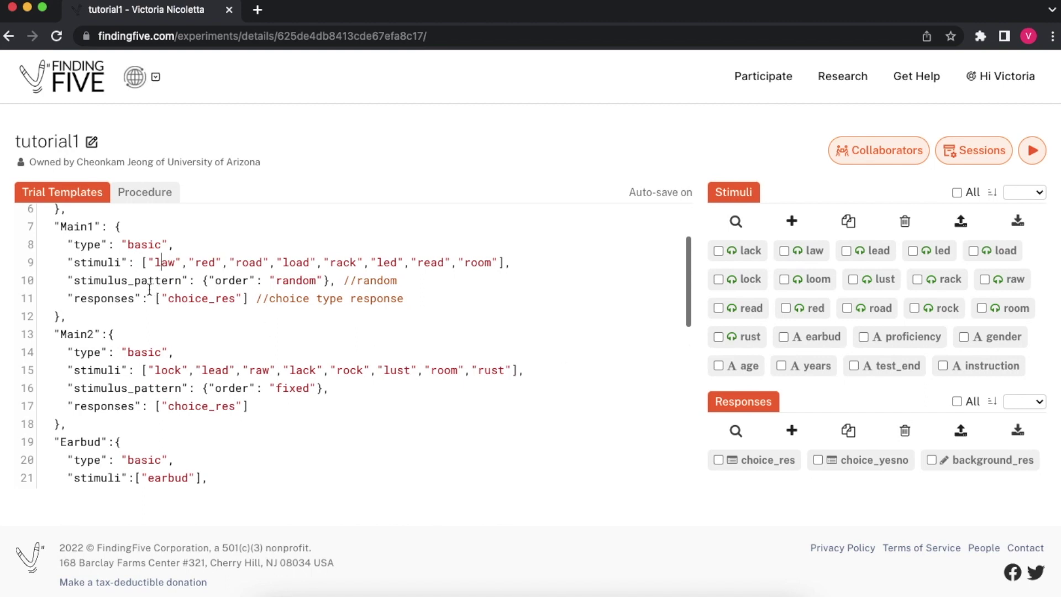
click(63, 282)
drag(149, 262, 499, 263)
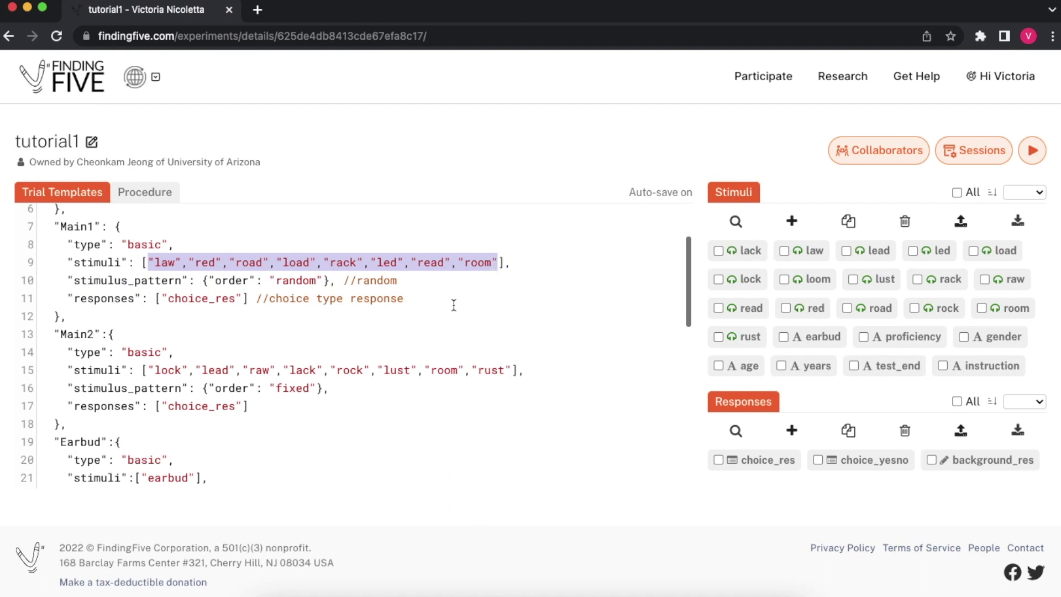
scroll(454, 305, down, 1)
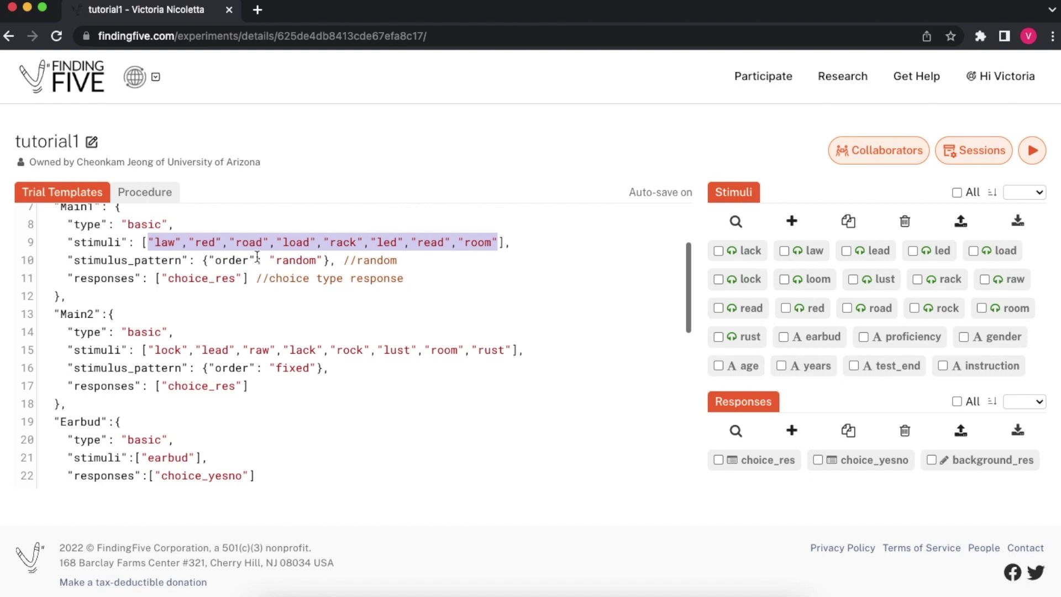
drag(69, 279, 245, 284)
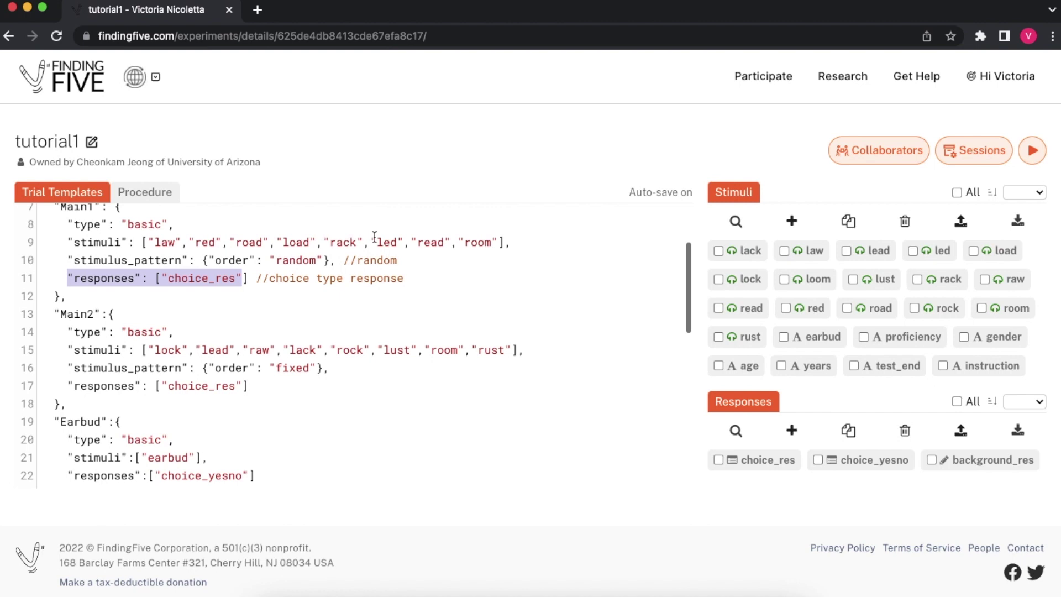
Step: Open the choice_res response, highlight its name, type, choices and instruction to examine them, and close it without changes
click(243, 278)
click(415, 277)
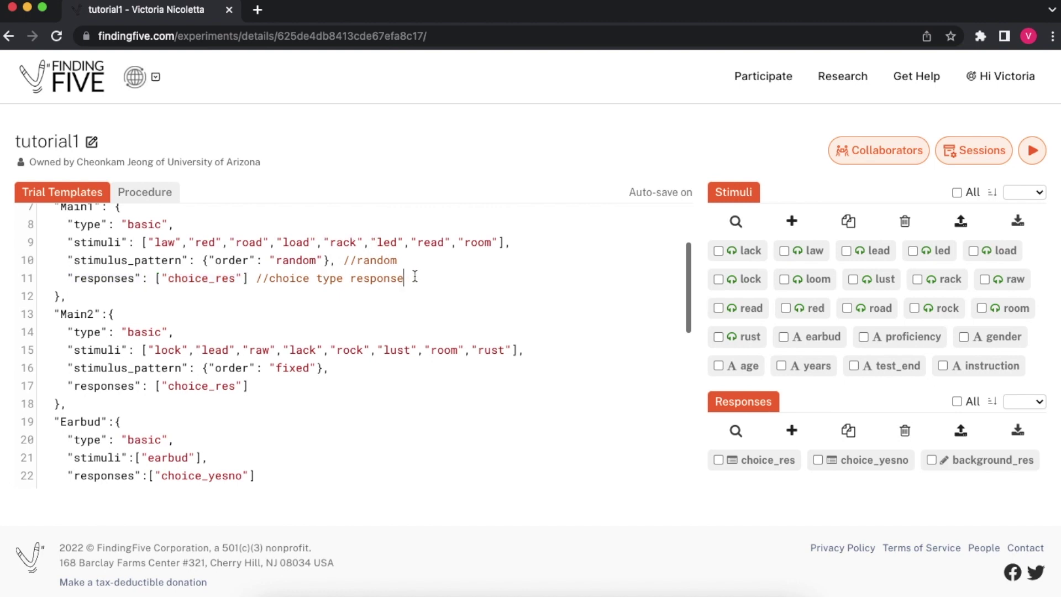
click(768, 461)
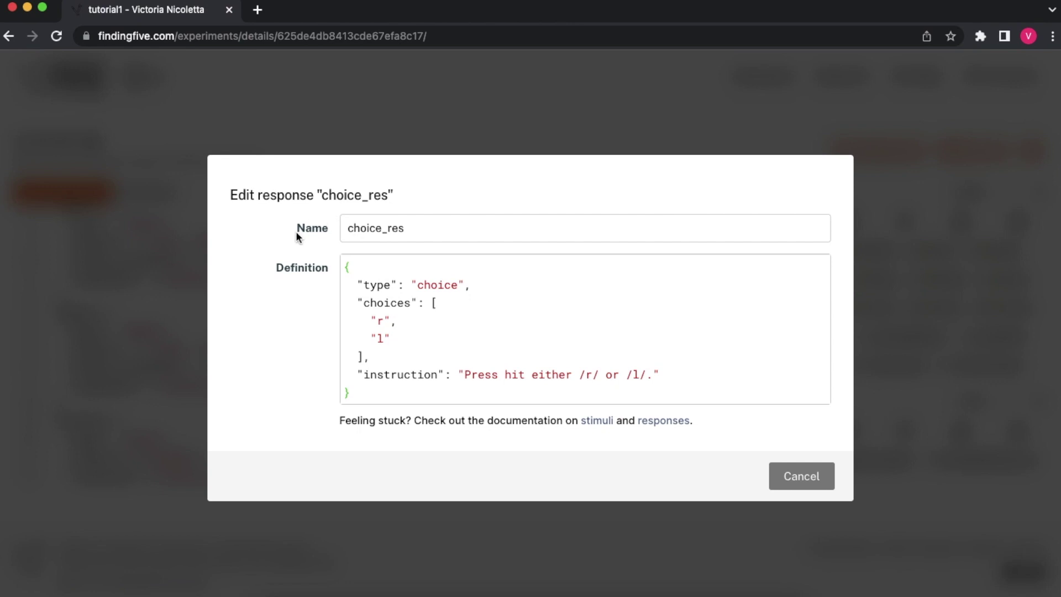
drag(352, 233, 417, 229)
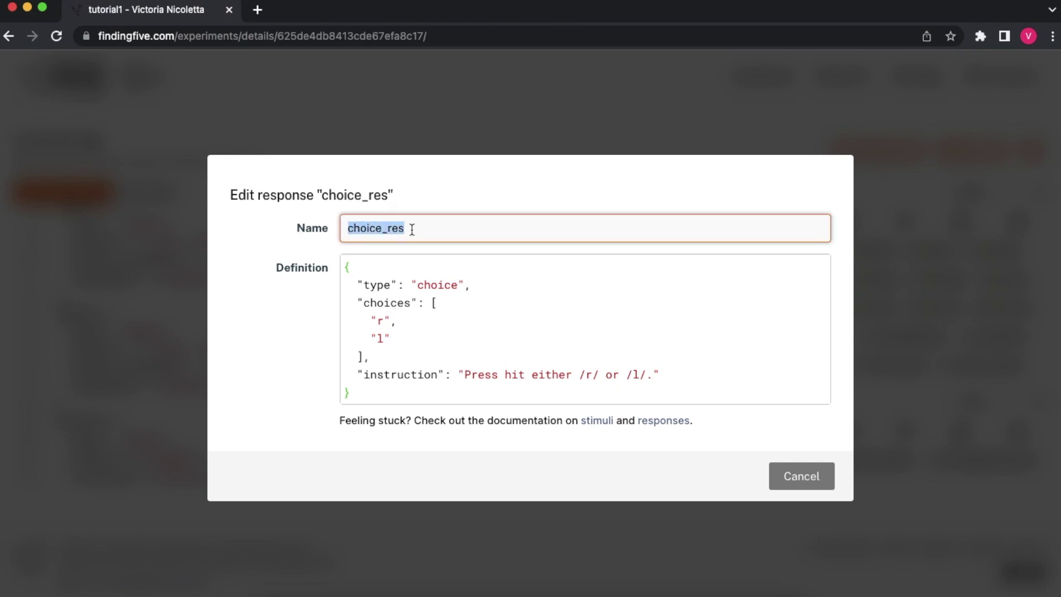
click(396, 285)
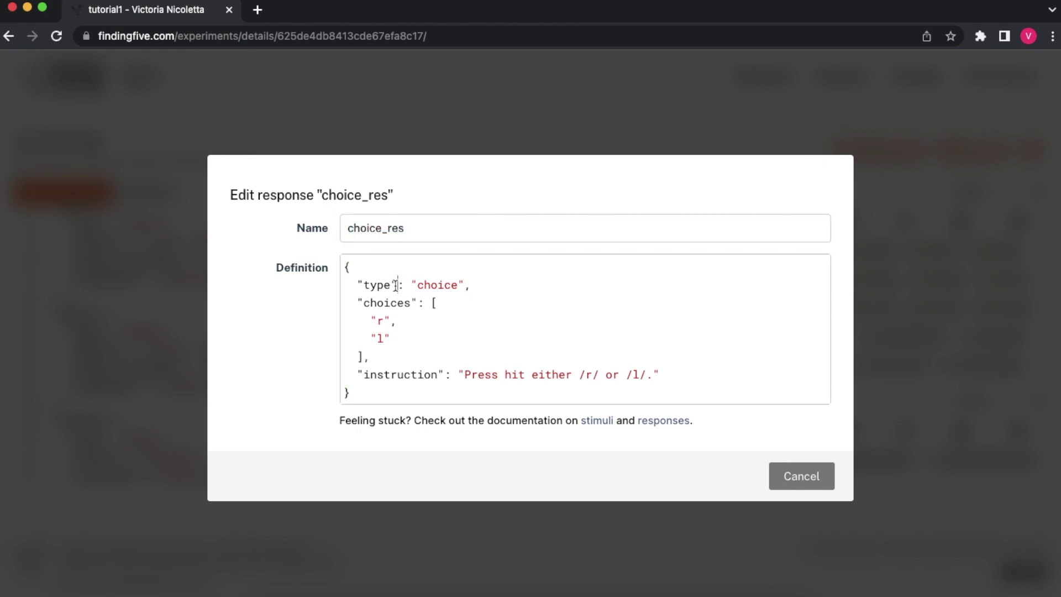
drag(348, 287, 467, 285)
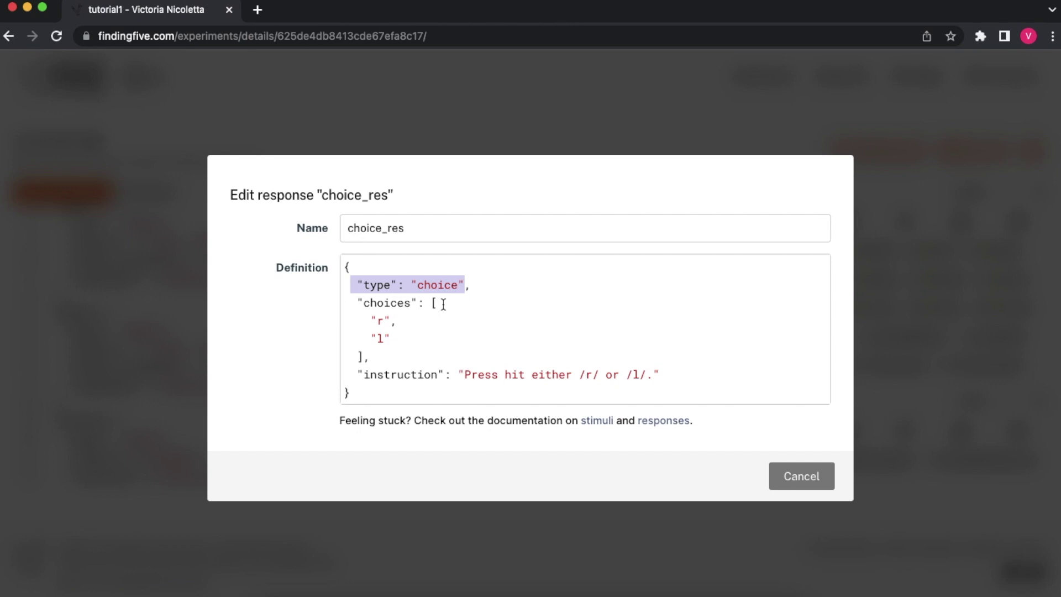
drag(360, 303, 382, 358)
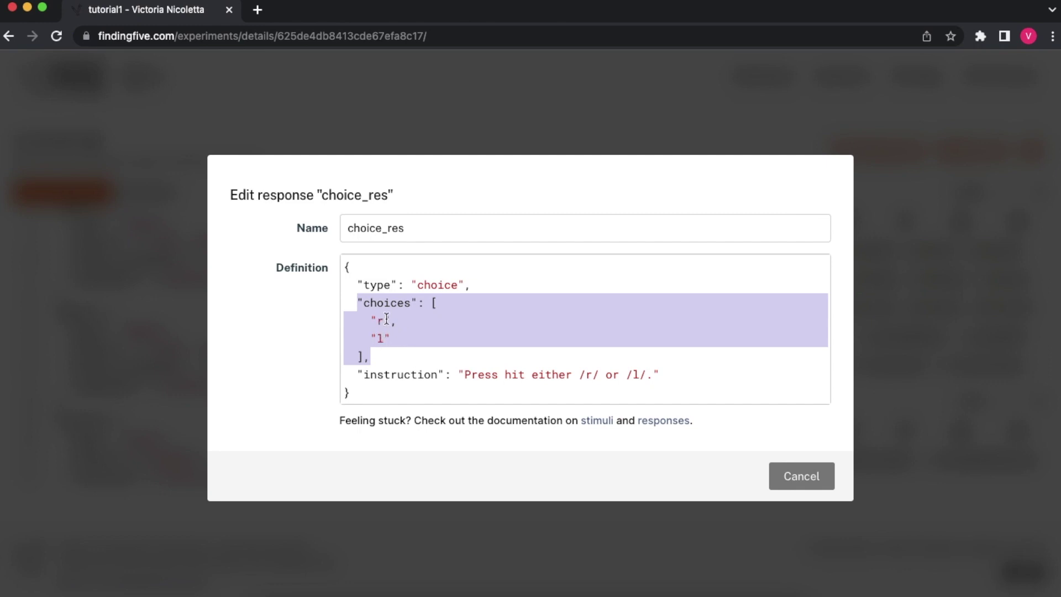
drag(361, 375, 668, 374)
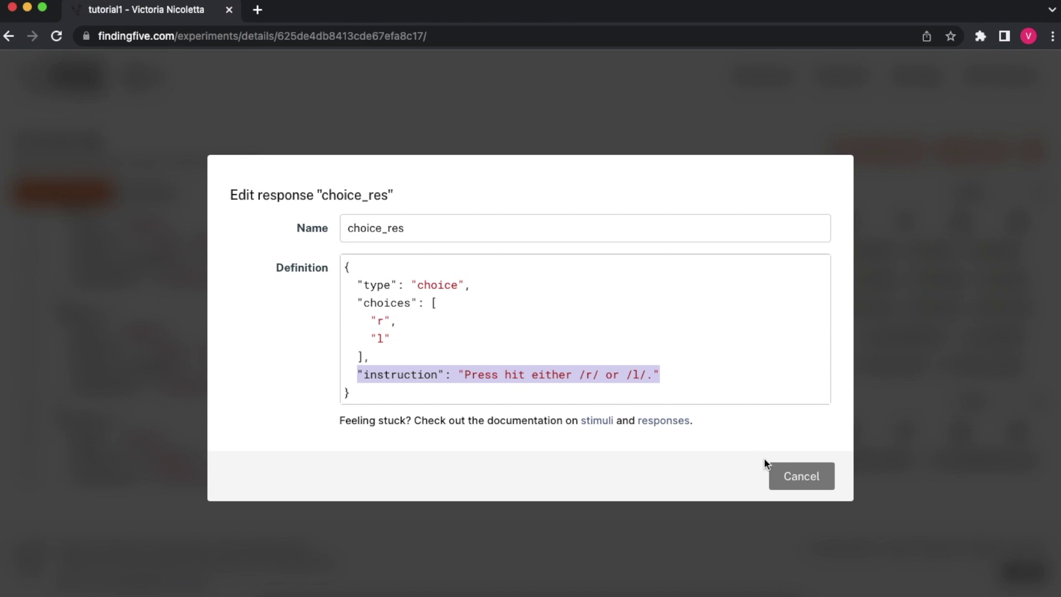
click(785, 478)
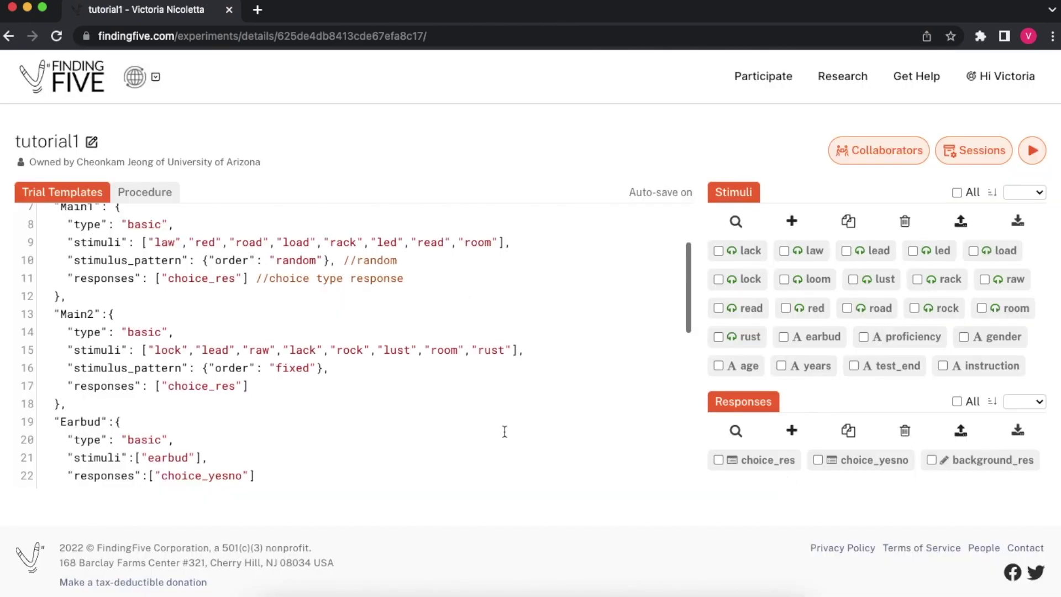
Step: Highlight the stimuli list from lock to rust in the Main2 trial template and review its stimulus pattern and responses
scroll(504, 432, down, 2)
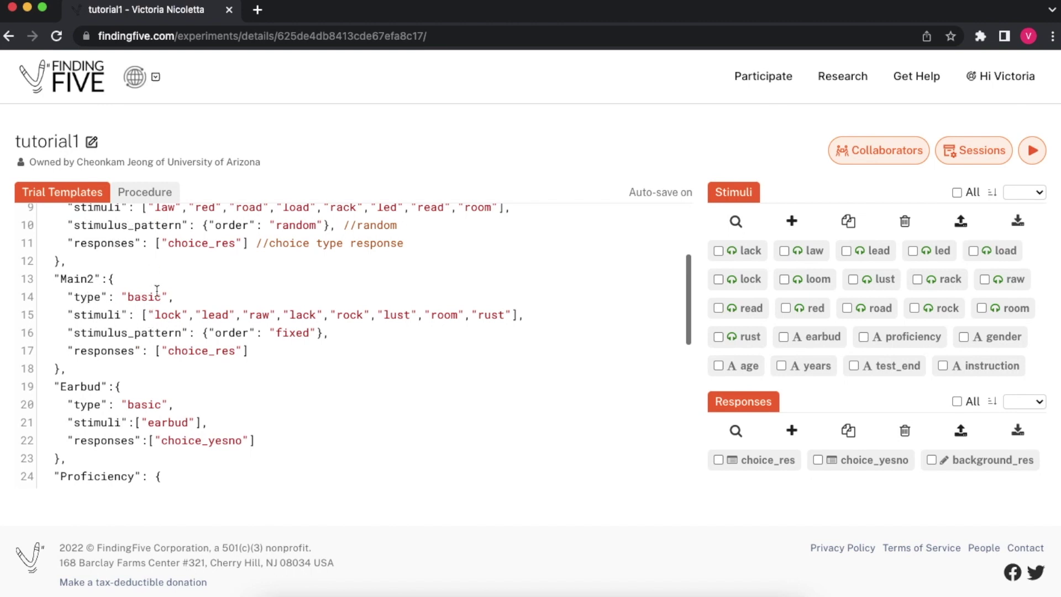
scroll(157, 290, down, 1)
scroll(157, 289, down, 1)
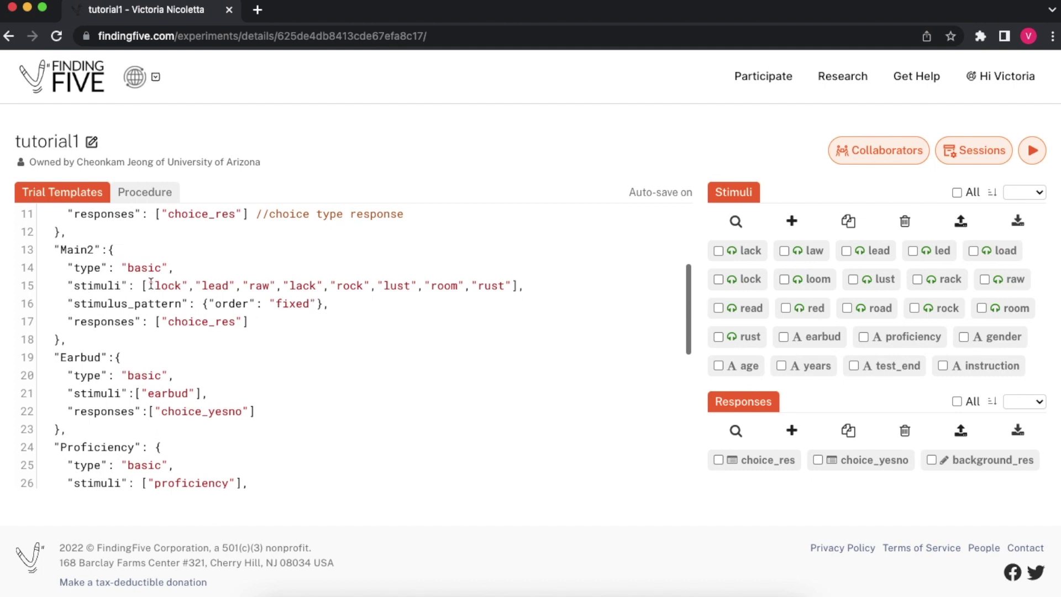
drag(148, 286, 513, 286)
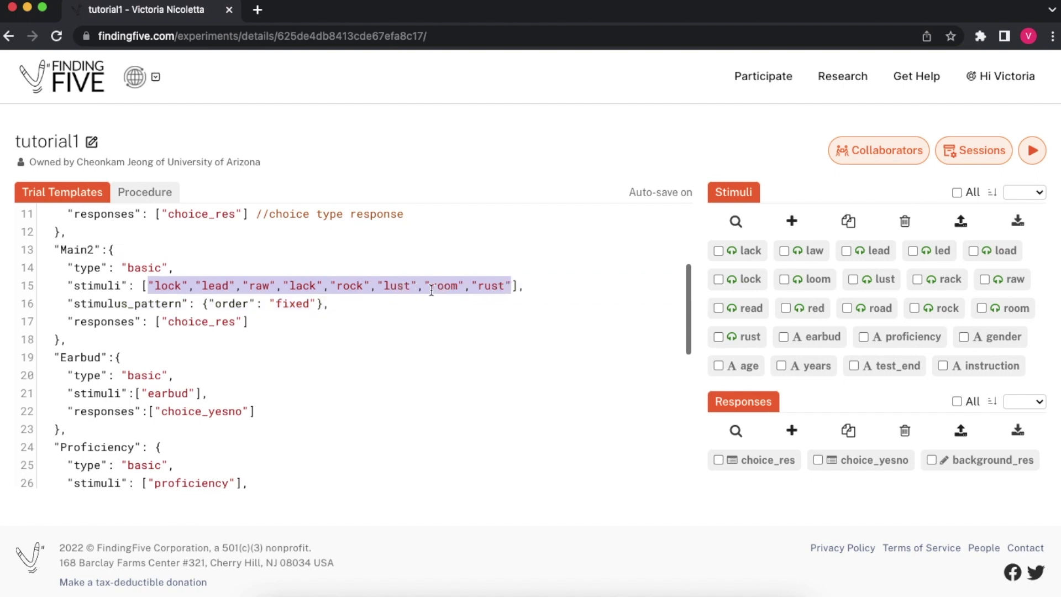
click(349, 321)
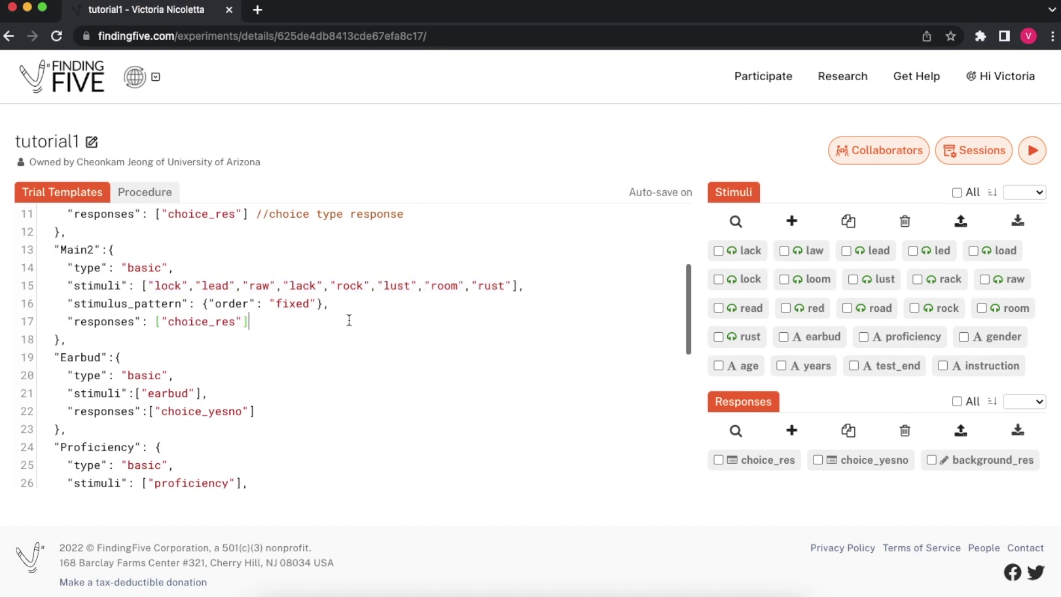
scroll(350, 321, down, 3)
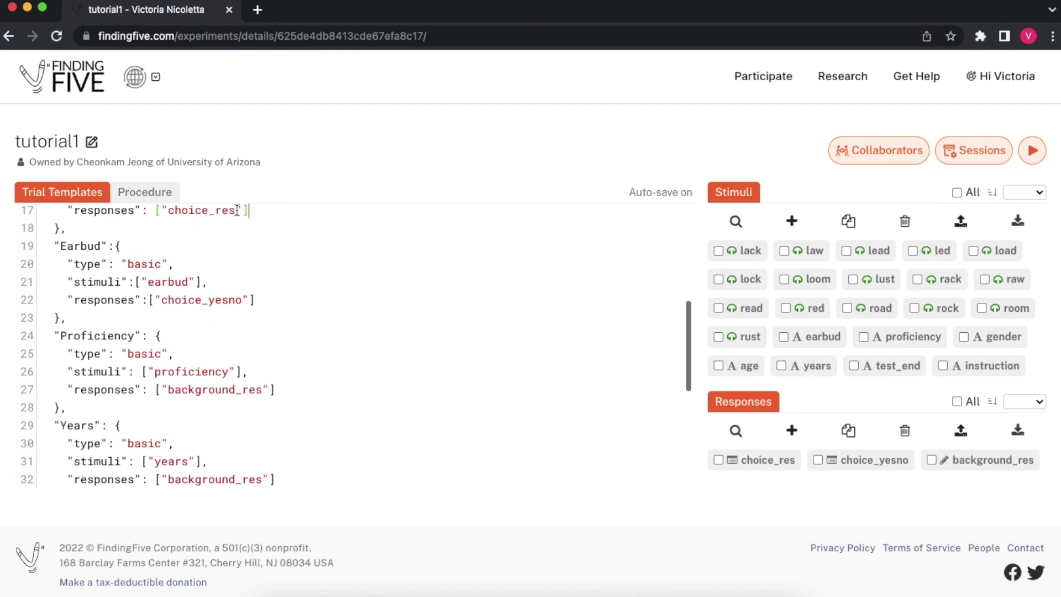
scroll(260, 217, up, 1)
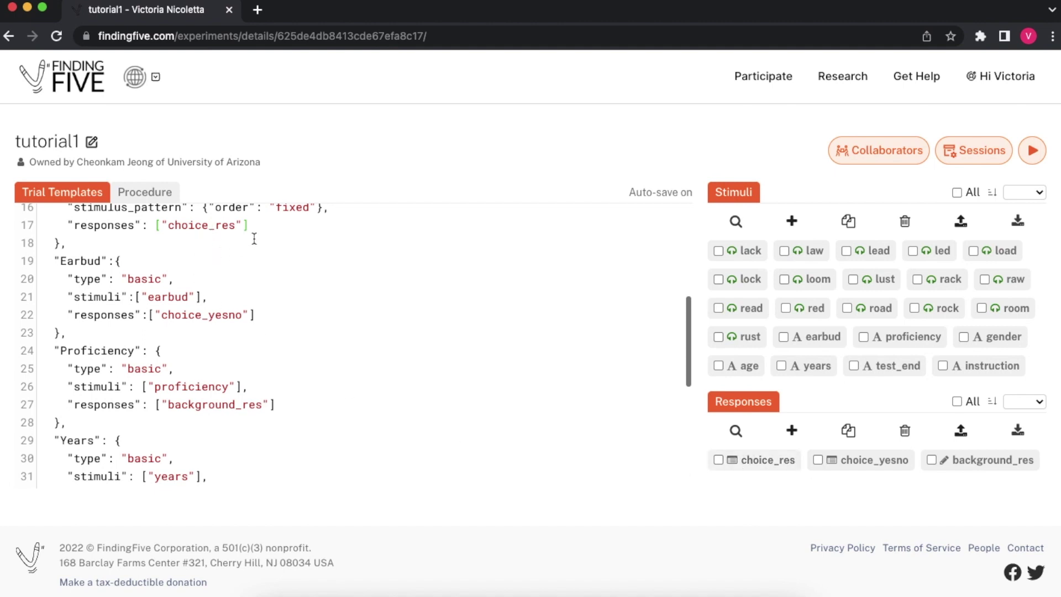
scroll(253, 237, up, 3)
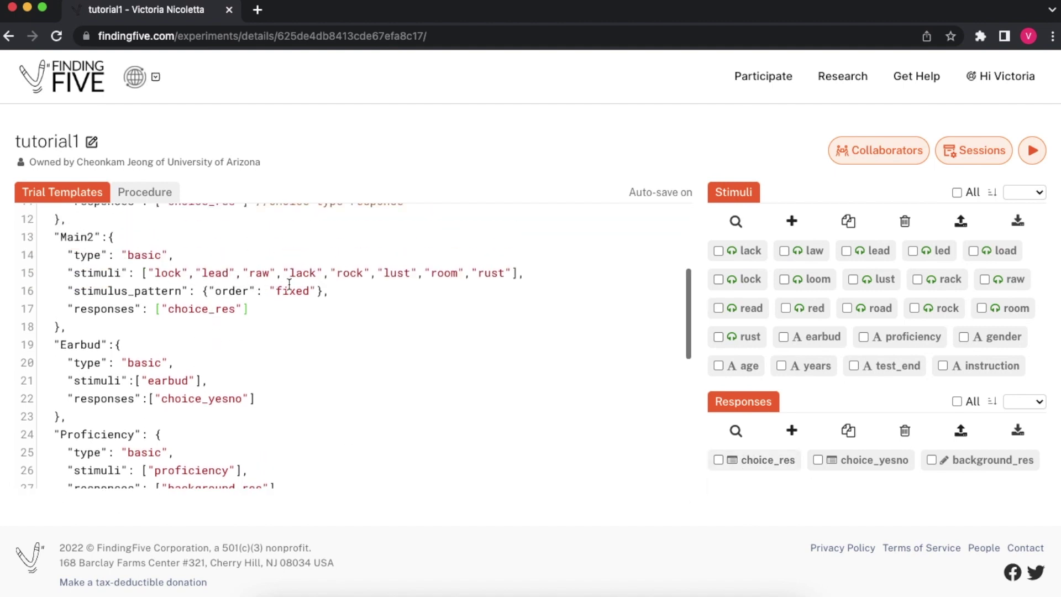
Step: Review the Earbud trial template, then read the definition of its earbud text stimulus and close it without changes
scroll(287, 278, down, 5)
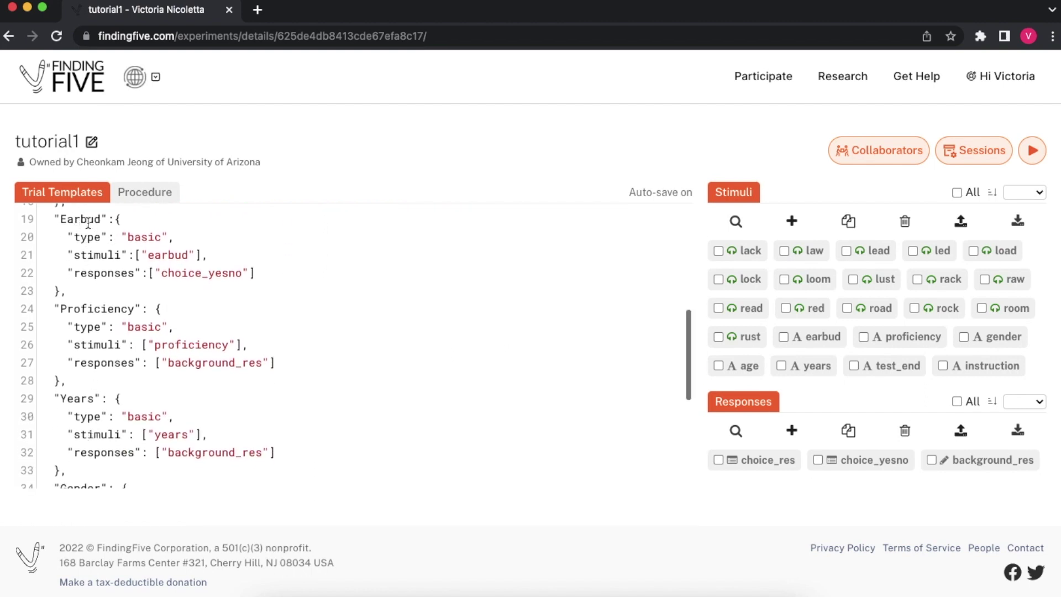
click(220, 254)
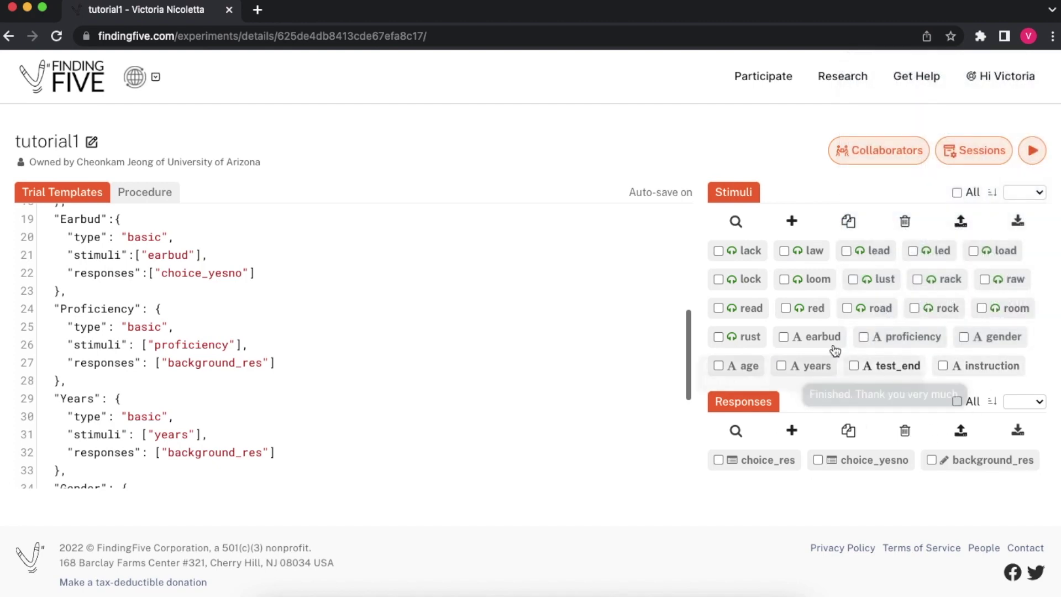
click(831, 341)
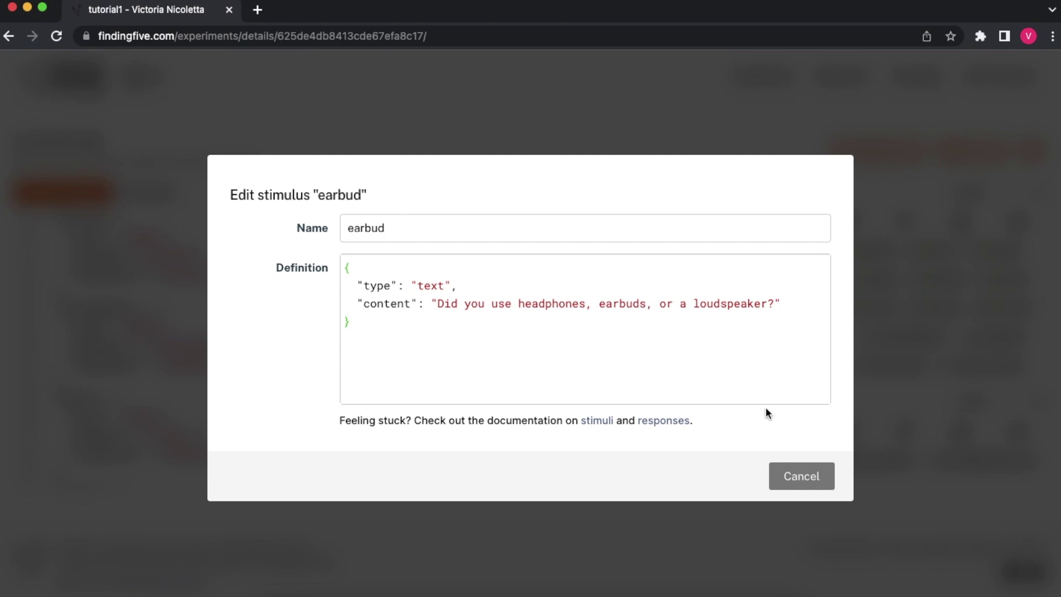
click(799, 477)
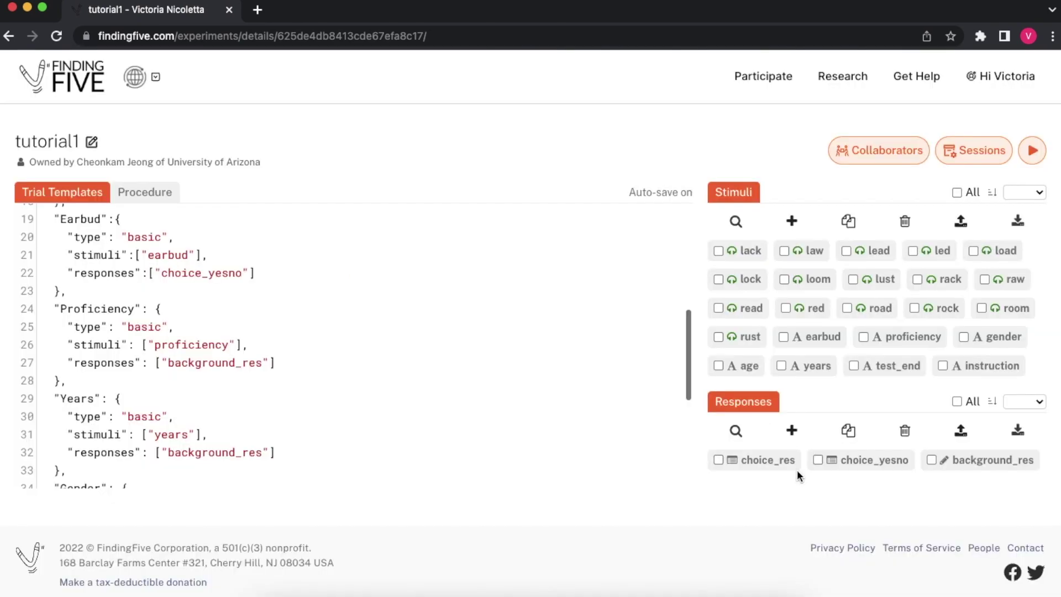
Step: Read the definitions of the proficiency and gender text stimuli, closing each without changes
click(907, 338)
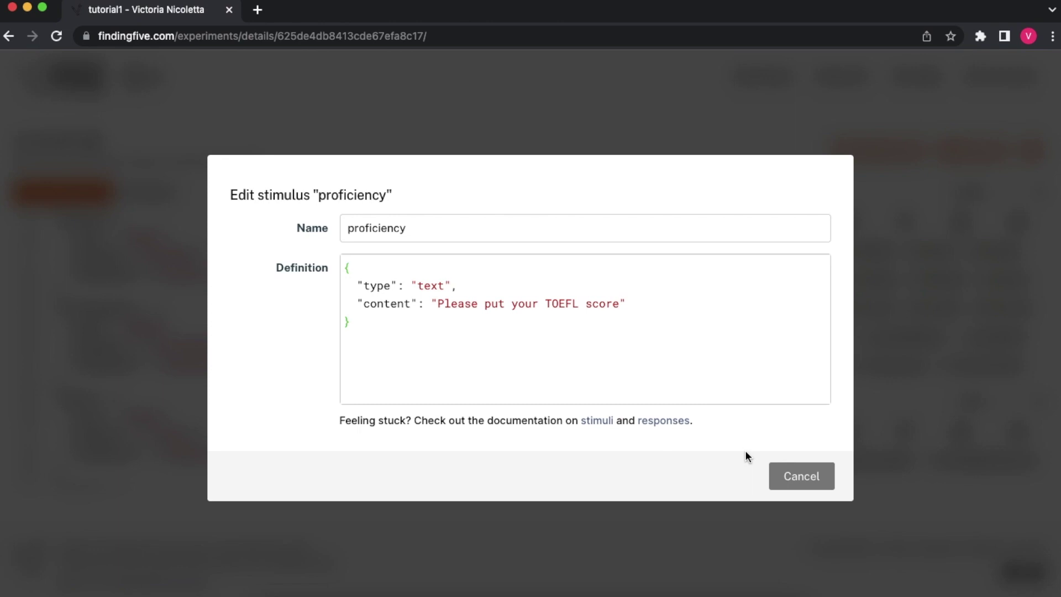
click(784, 485)
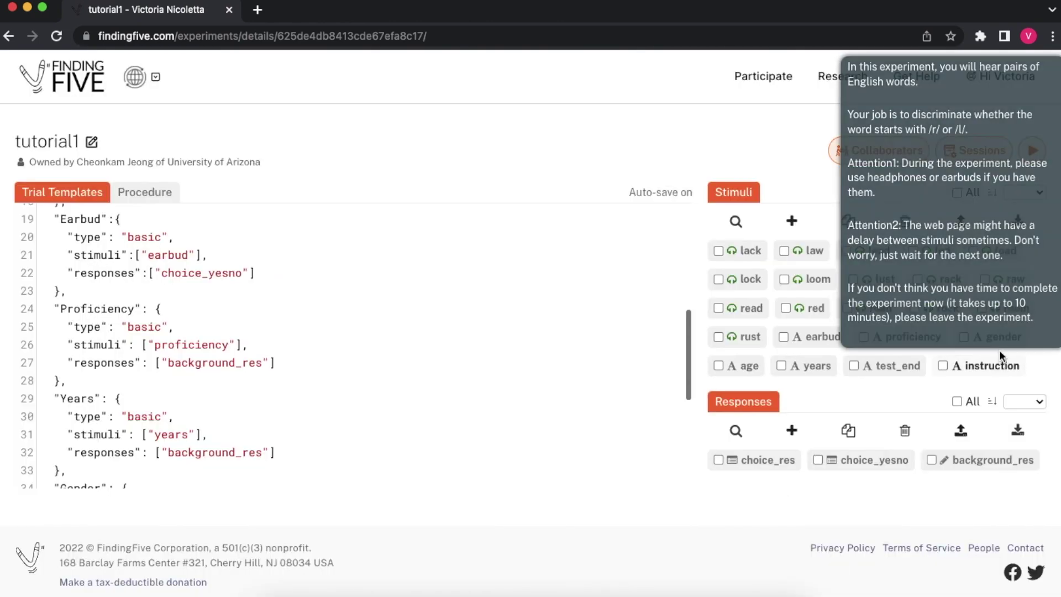
click(979, 346)
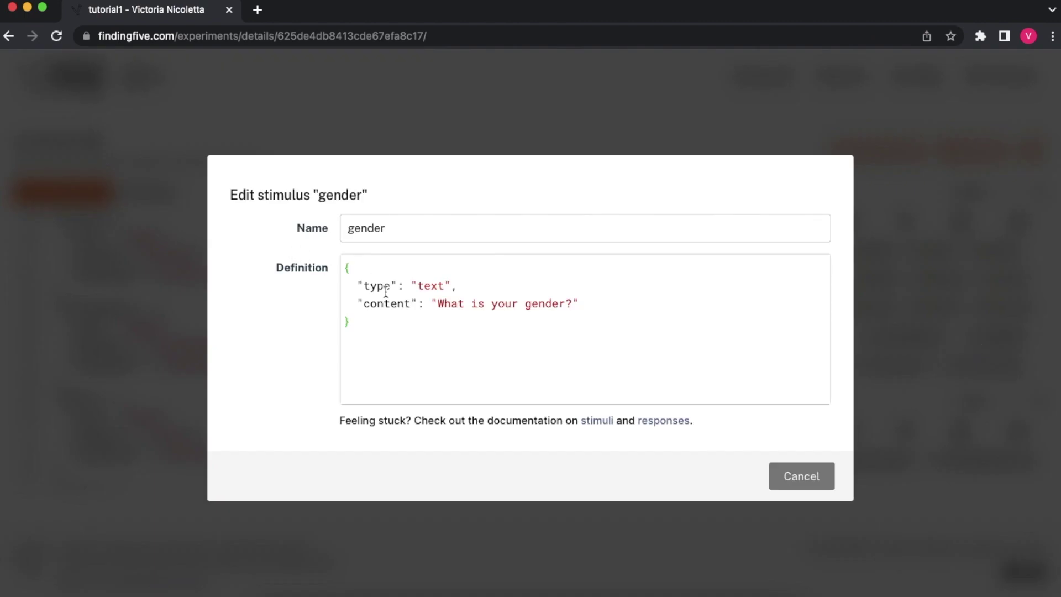
click(796, 486)
Step: Highlight the Proficiency trial template, then view the background_res response it references and close it without changes
scroll(444, 400, down, 3)
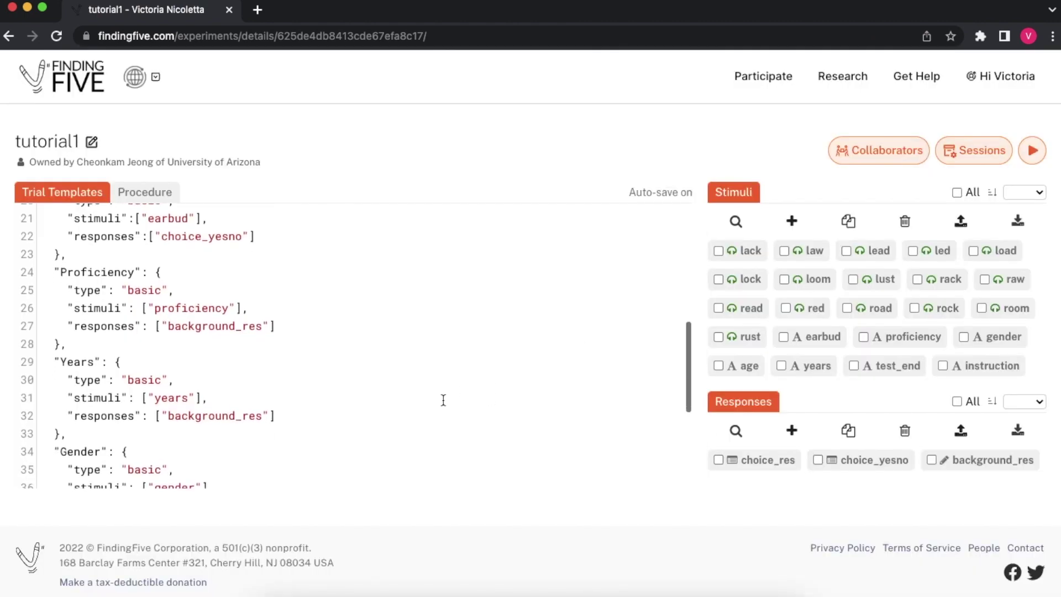
scroll(167, 316, down, 1)
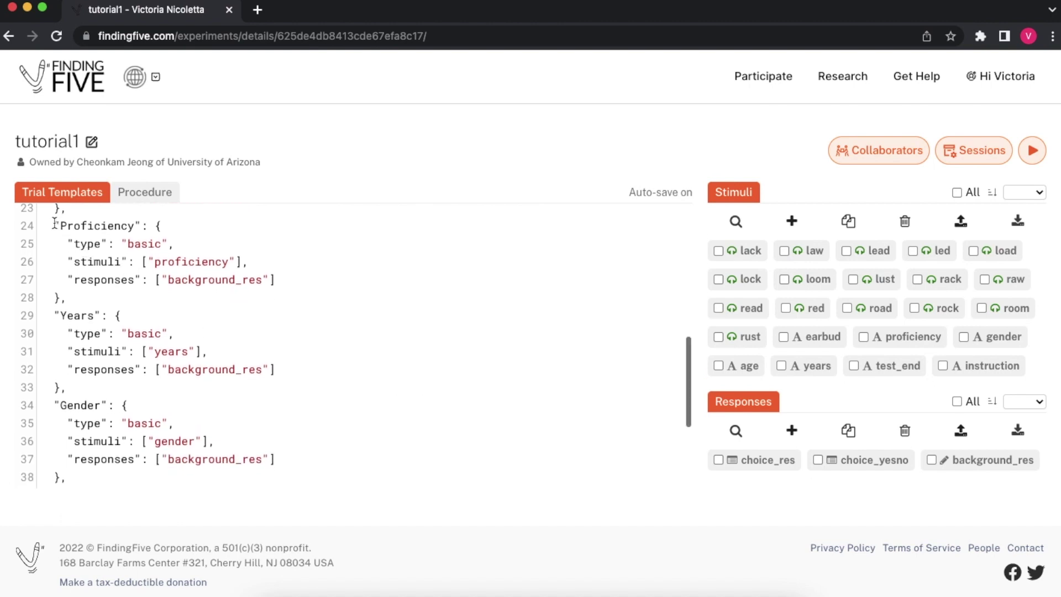
drag(53, 226, 275, 279)
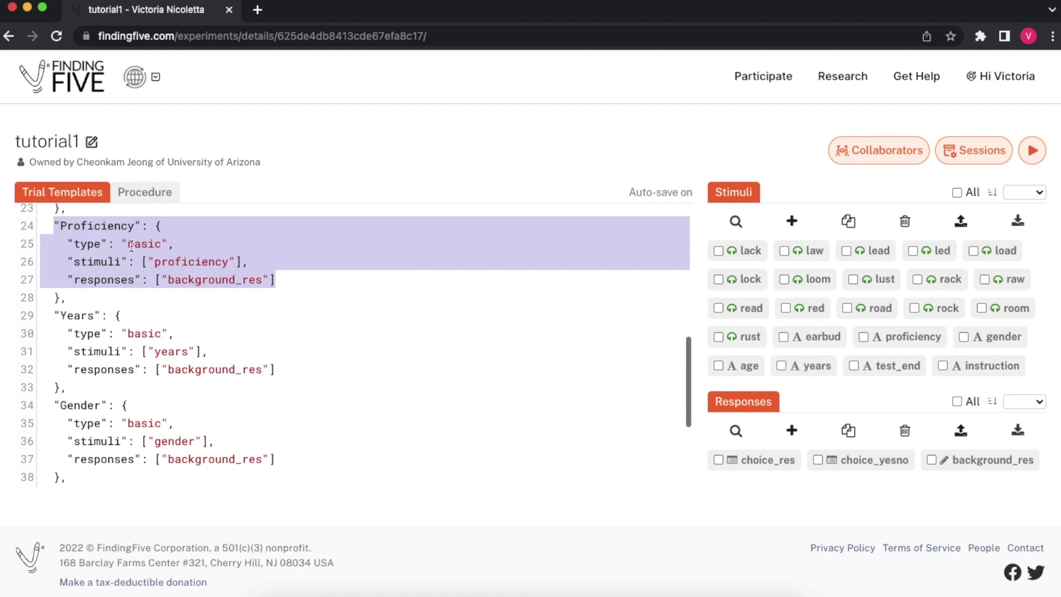
click(132, 282)
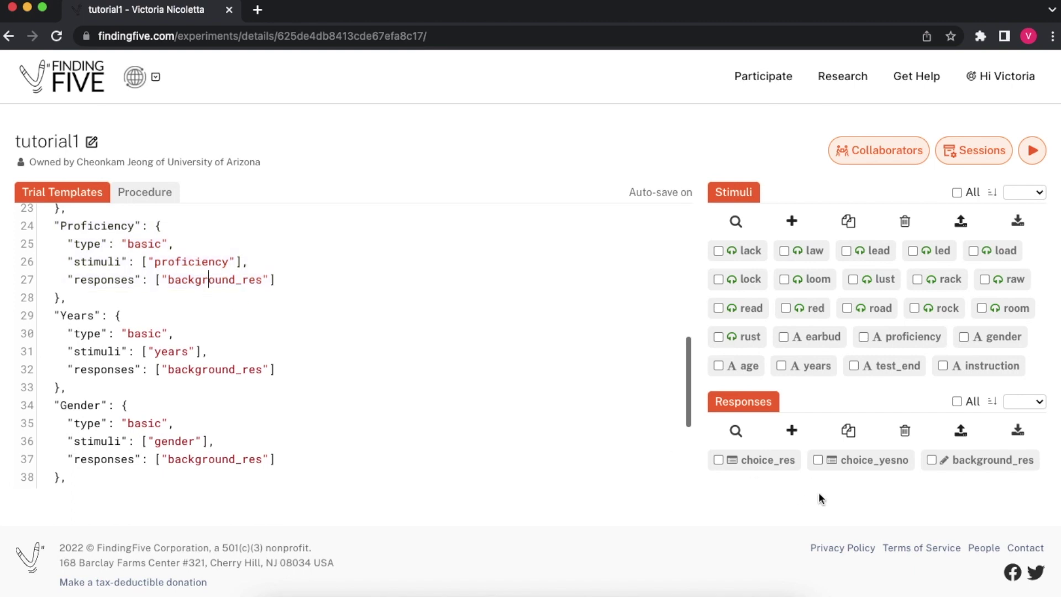
click(966, 463)
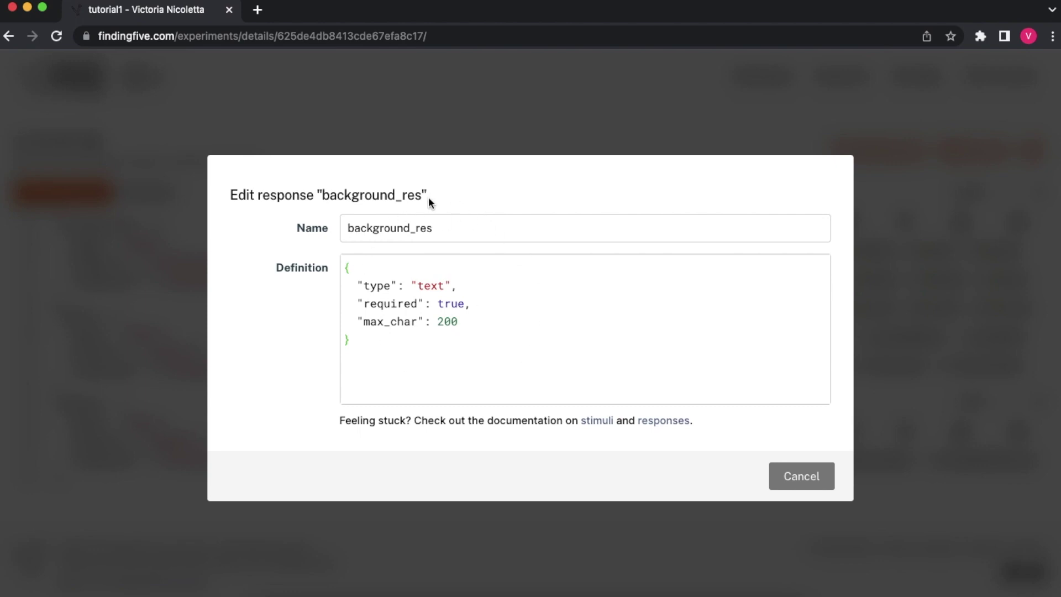
click(775, 478)
Step: Compare the definitions of the choice_res and choice_yesno responses, closing each without changes
click(774, 468)
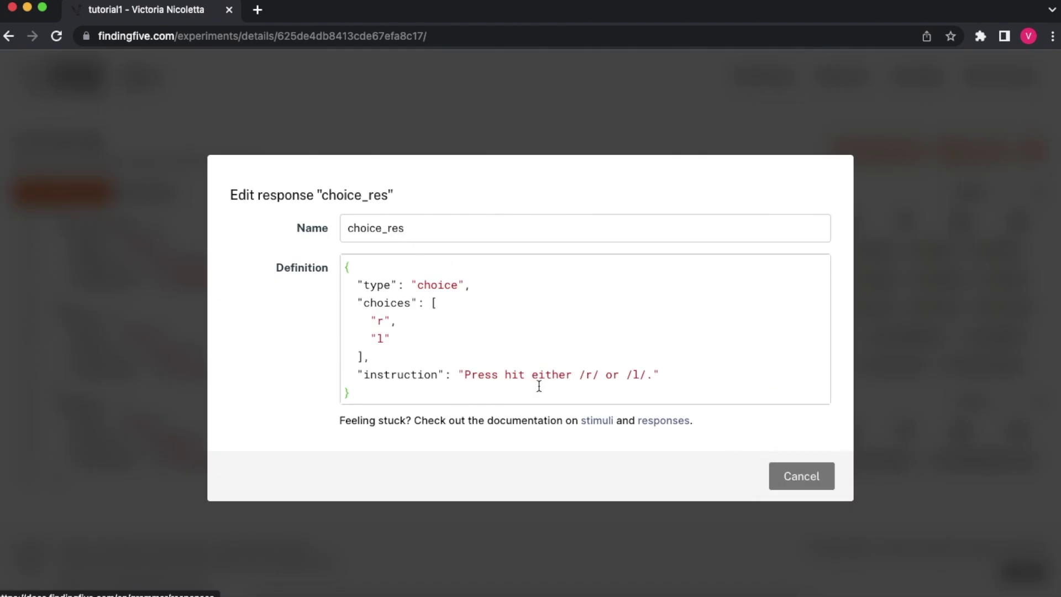
click(769, 489)
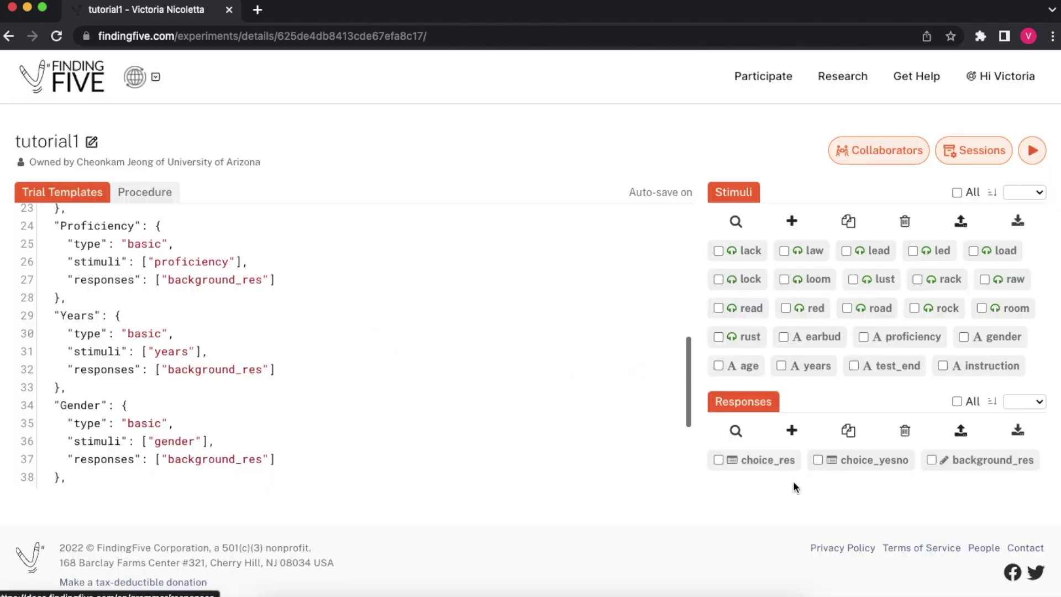
click(867, 465)
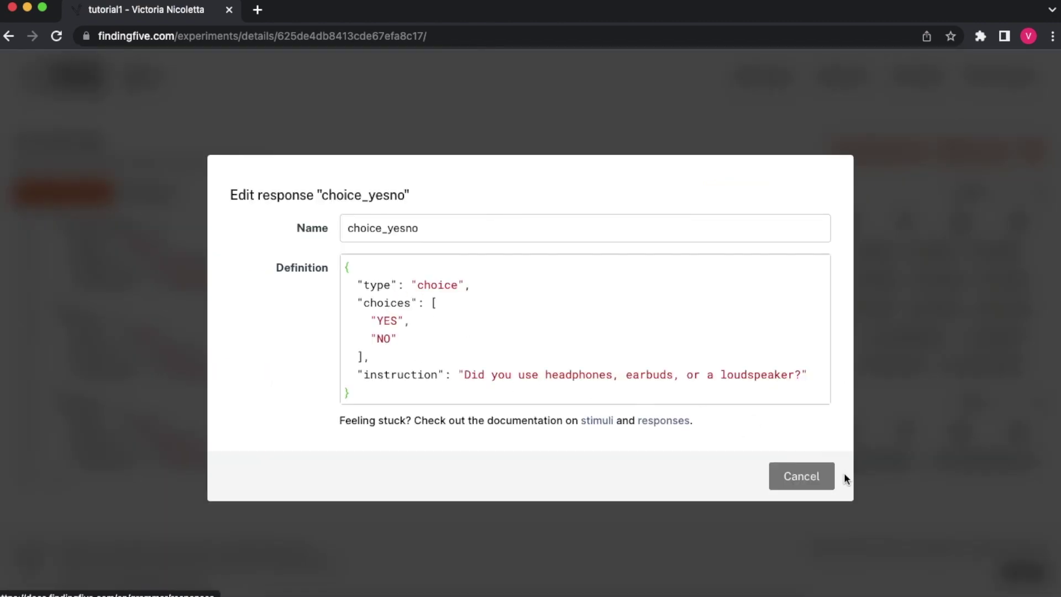
click(813, 489)
Step: Reopen the background_res response, highlight its type and max_char lines to examine them, and close it without changes
click(963, 467)
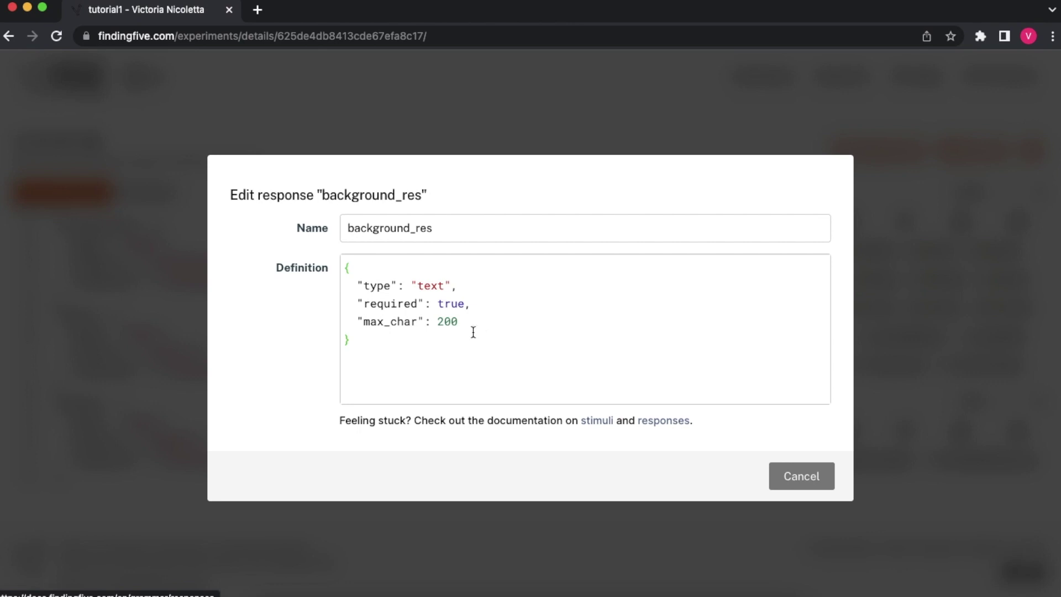
drag(357, 288, 452, 283)
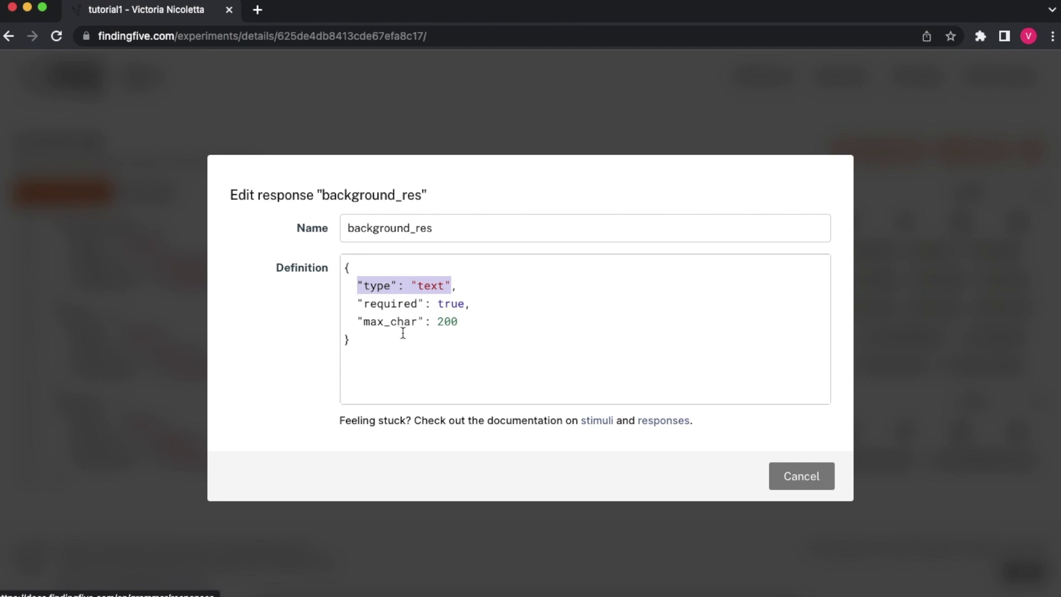
drag(461, 321, 365, 330)
click(800, 475)
Step: Review the remaining trial templates through testEnd, then show the study's procedure and highlight its type line
scroll(300, 409, down, 5)
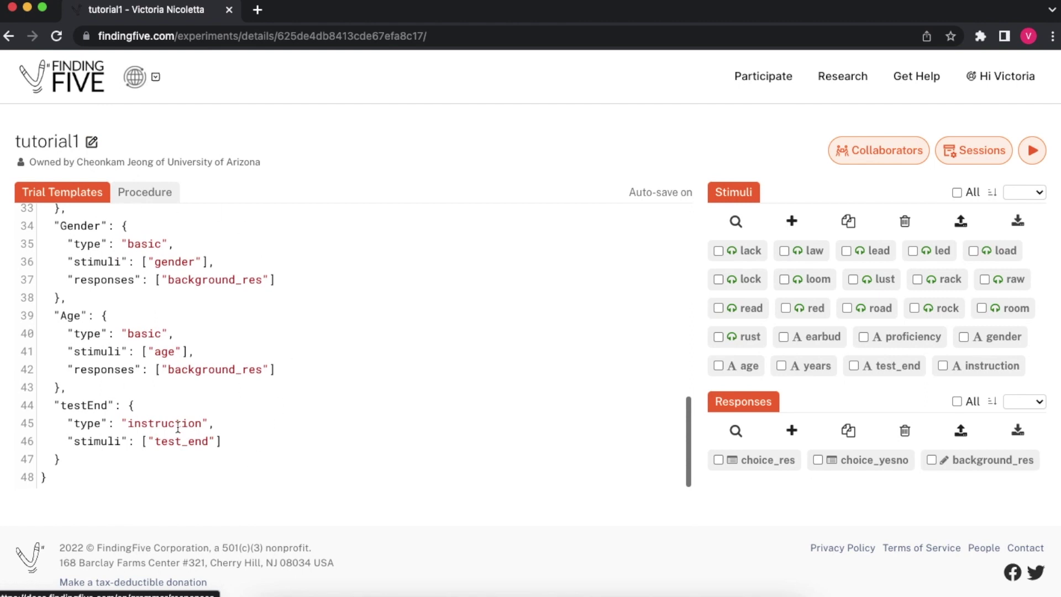
click(159, 204)
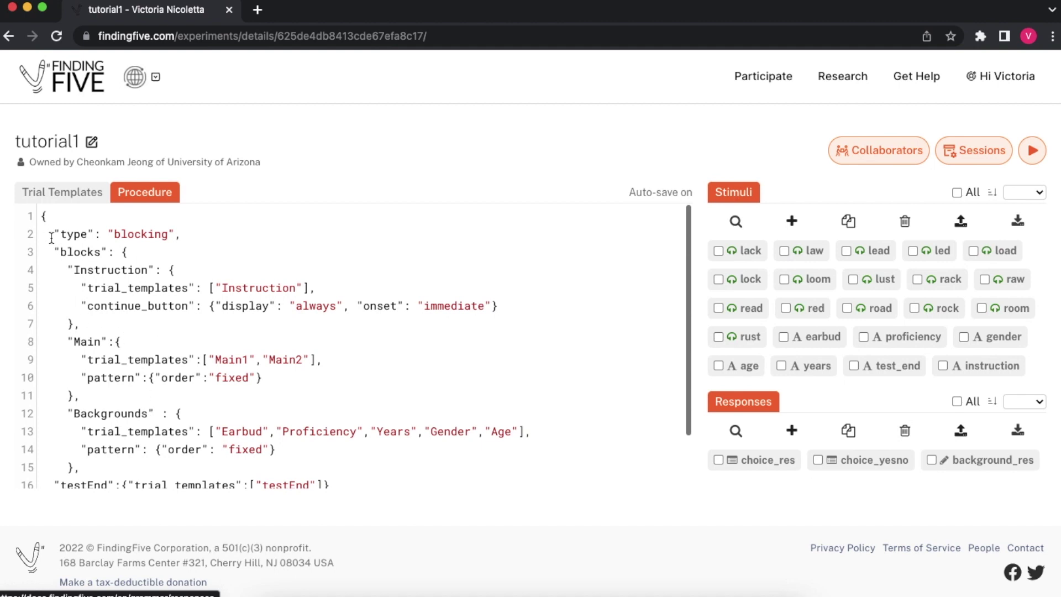
drag(50, 232, 185, 232)
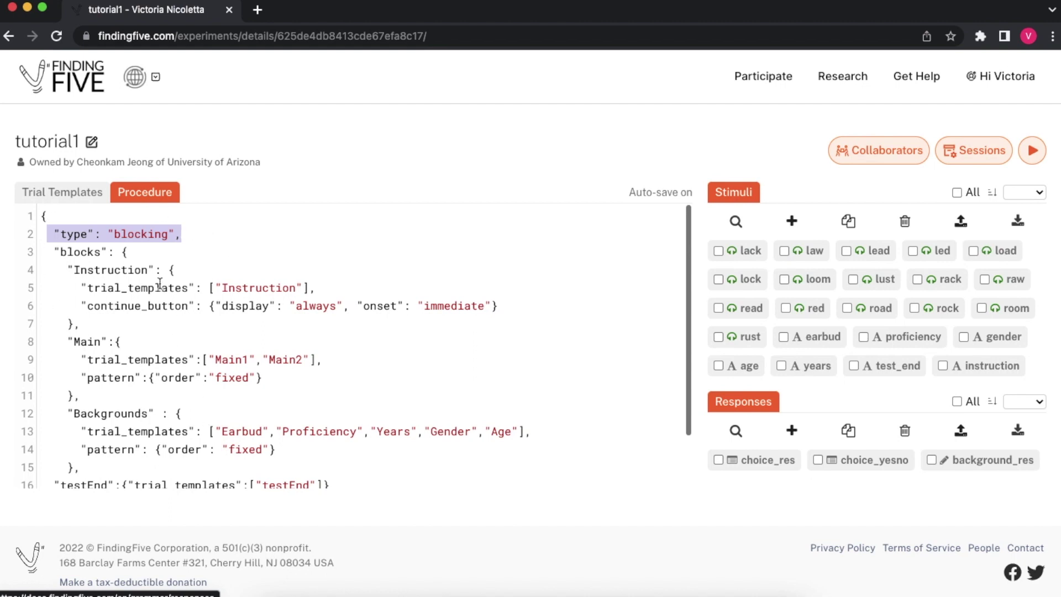
Step: Highlight the procedure's blocks line, the Instruction block name and that block's trial_templates line to examine them
click(89, 283)
drag(54, 251, 134, 250)
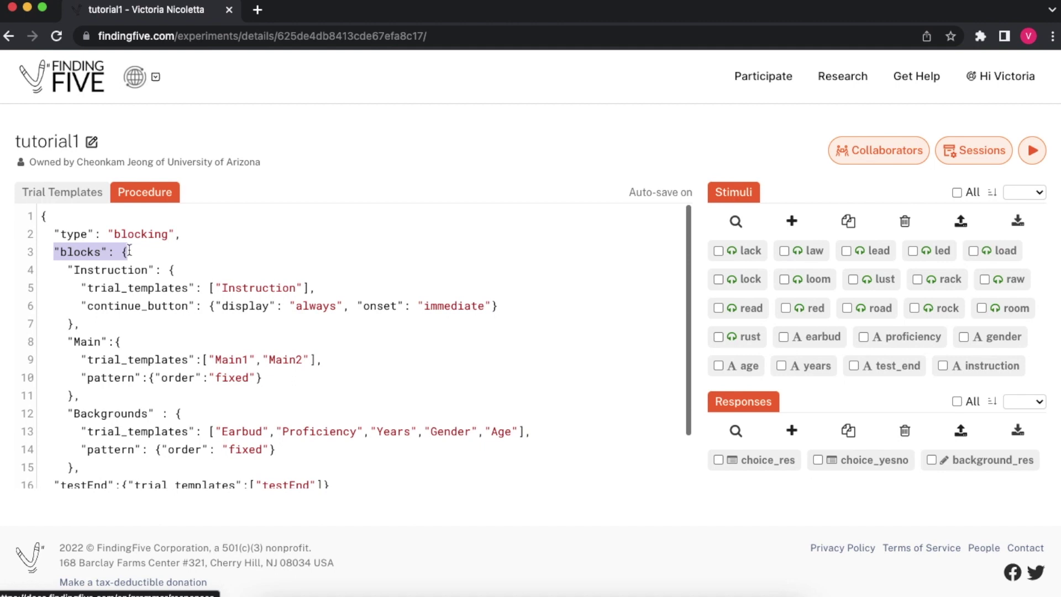
click(129, 287)
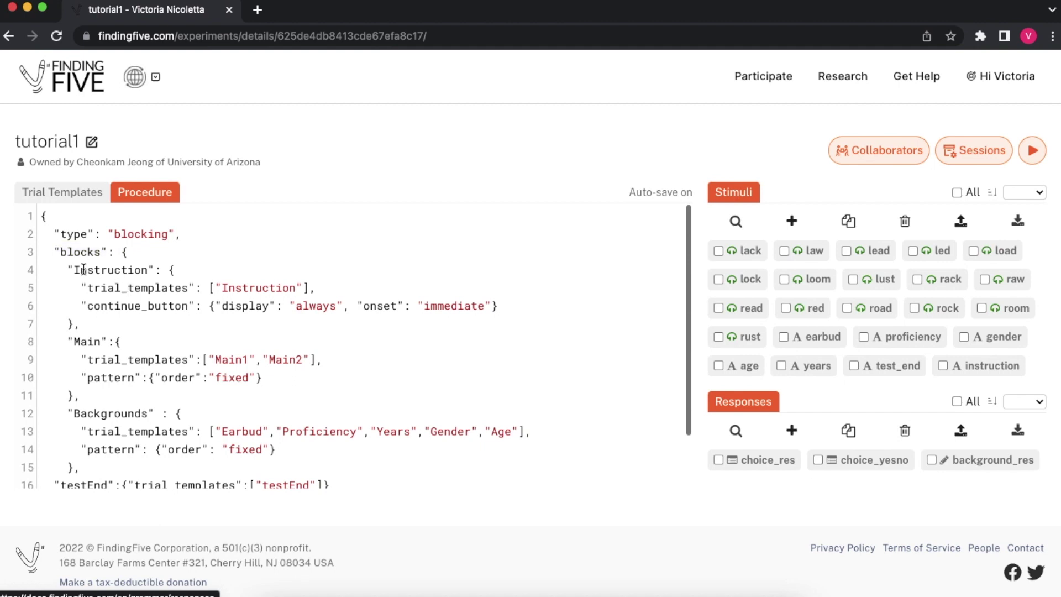
drag(75, 269, 163, 270)
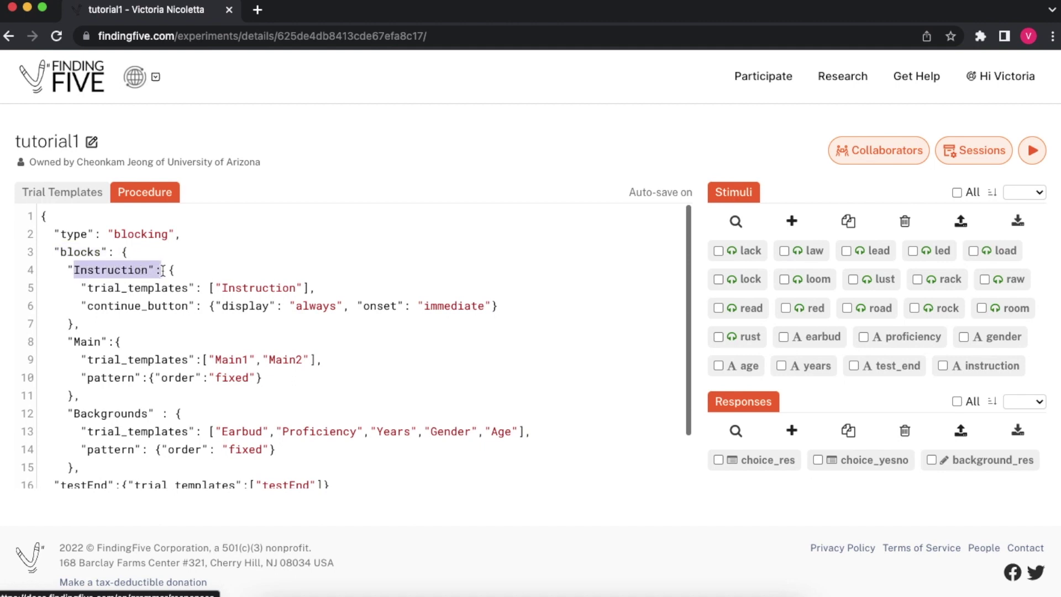
drag(89, 288, 313, 284)
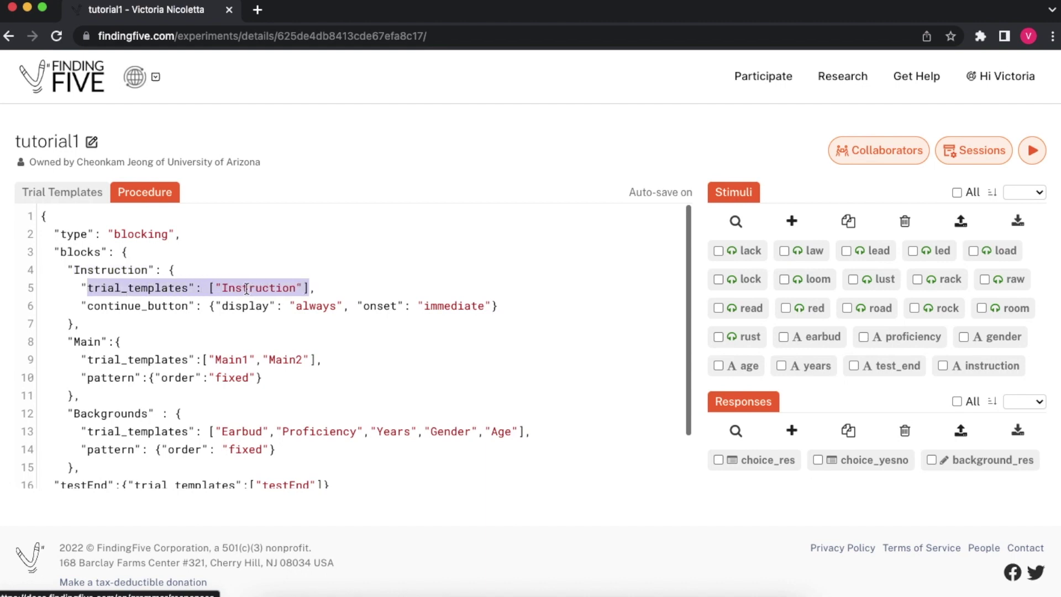
Step: Show the study's trial templates and highlight the Instruction template that the procedure's Instruction block references
click(72, 197)
scroll(147, 298, up, 10)
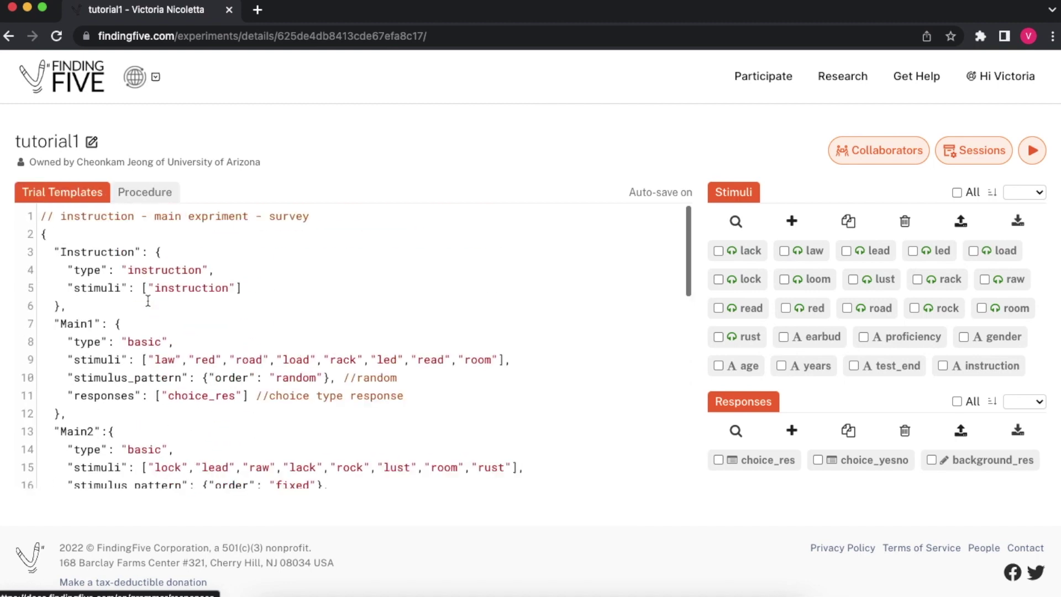
click(67, 270)
drag(67, 270, 245, 293)
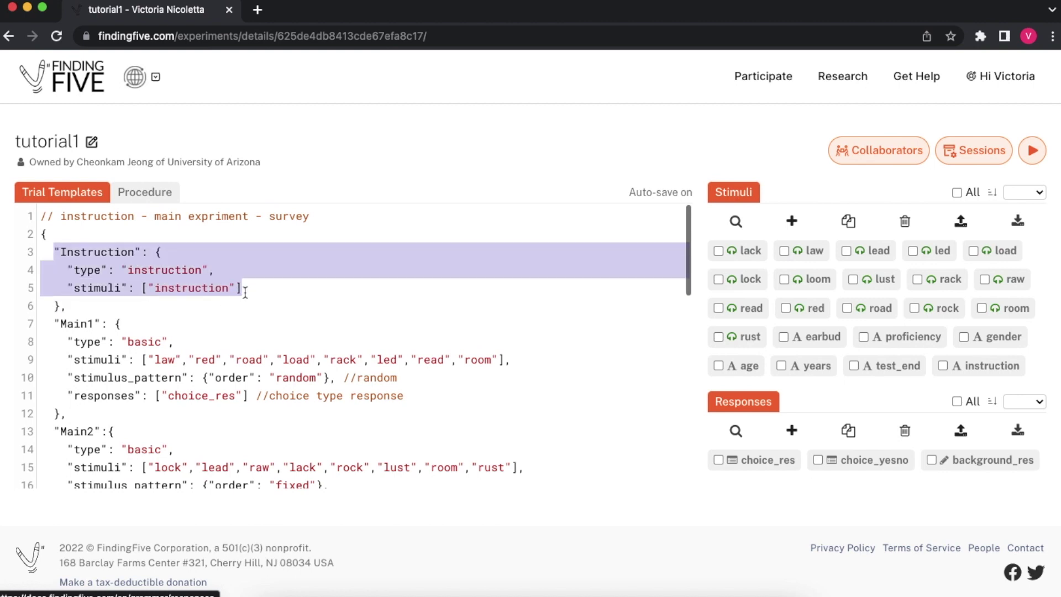
Step: Return to the procedure and highlight the Instruction block's continue_button line
click(160, 195)
click(120, 341)
drag(82, 304, 496, 309)
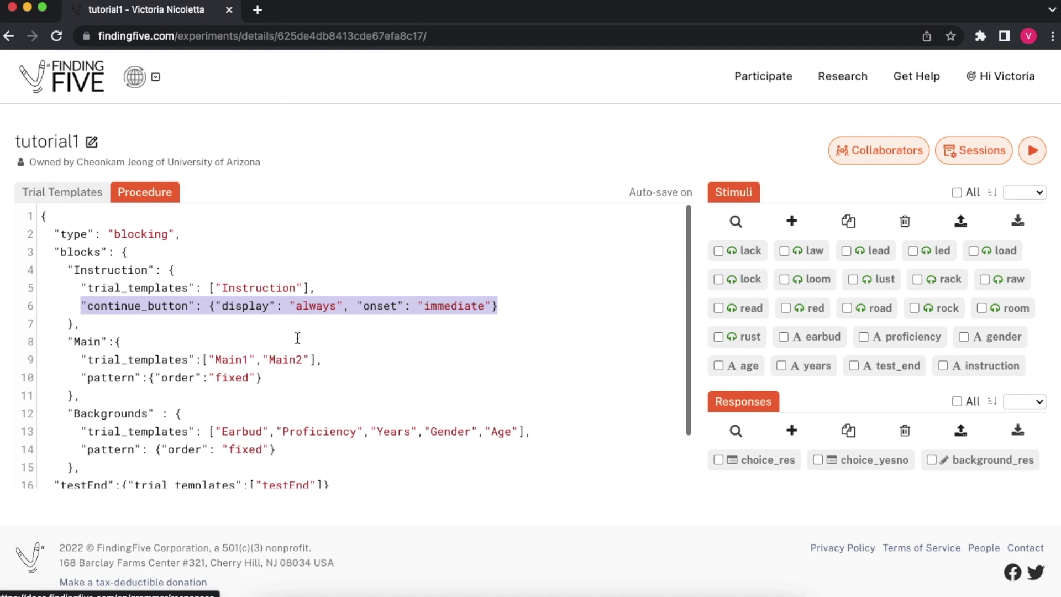
Step: Highlight the Main block in the procedure, including its trial_templates and pattern lines
scroll(297, 338, down, 2)
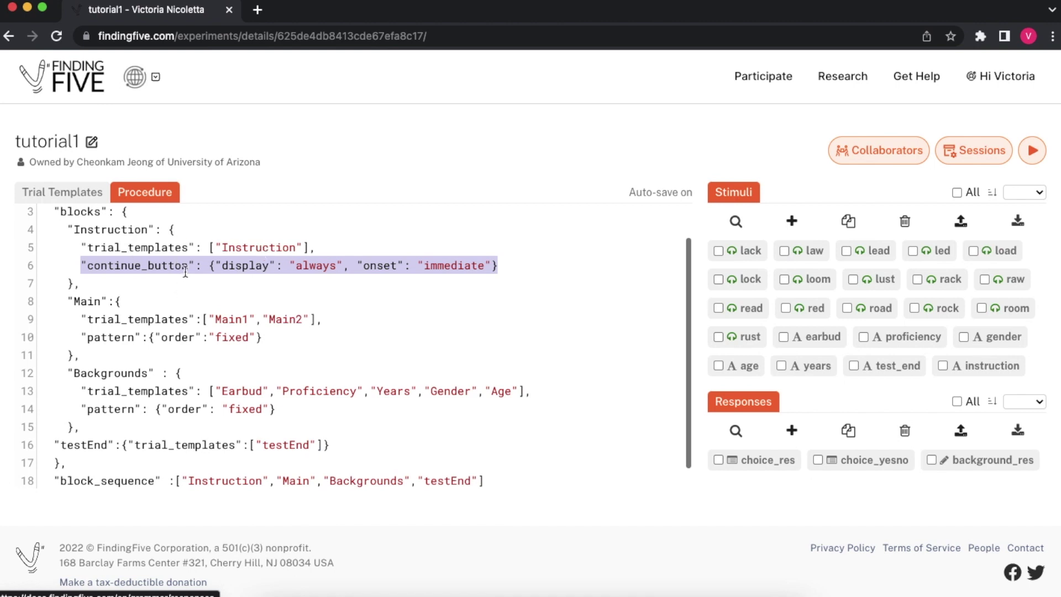
scroll(211, 254, down, 1)
scroll(211, 255, down, 1)
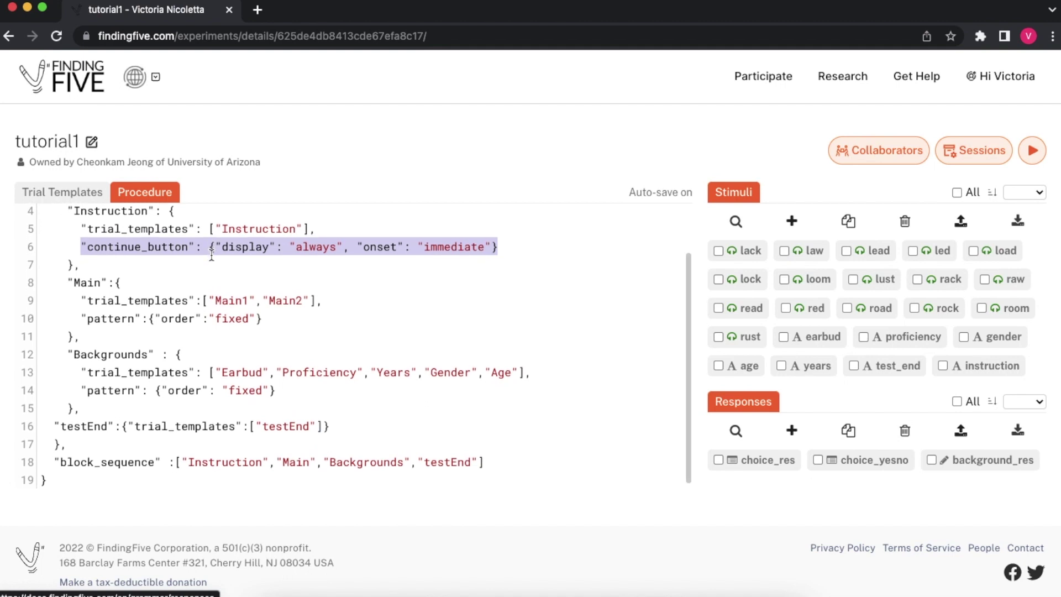
scroll(202, 332, down, 1)
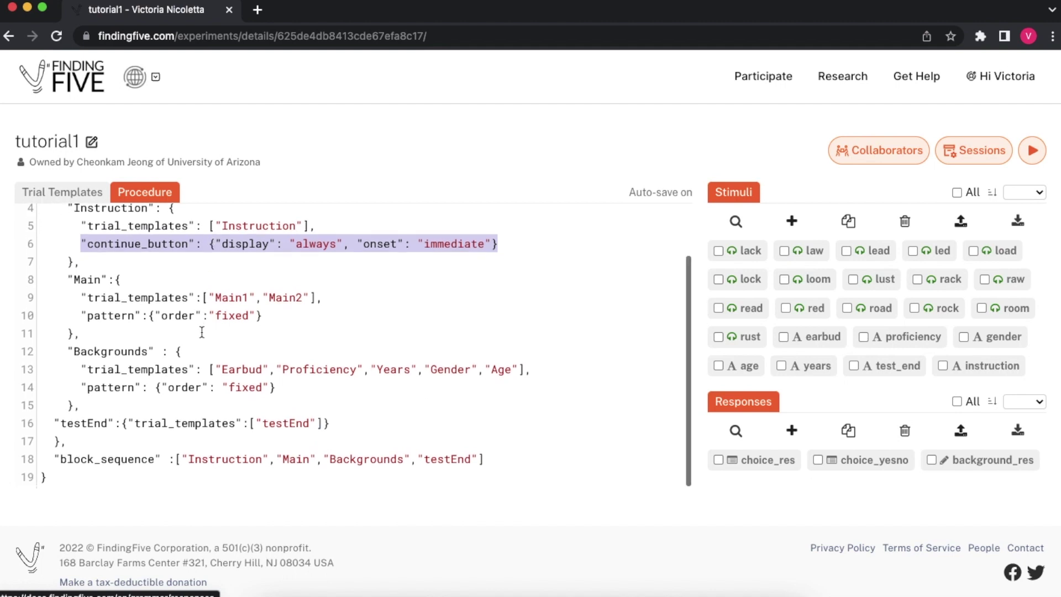
drag(62, 280, 268, 313)
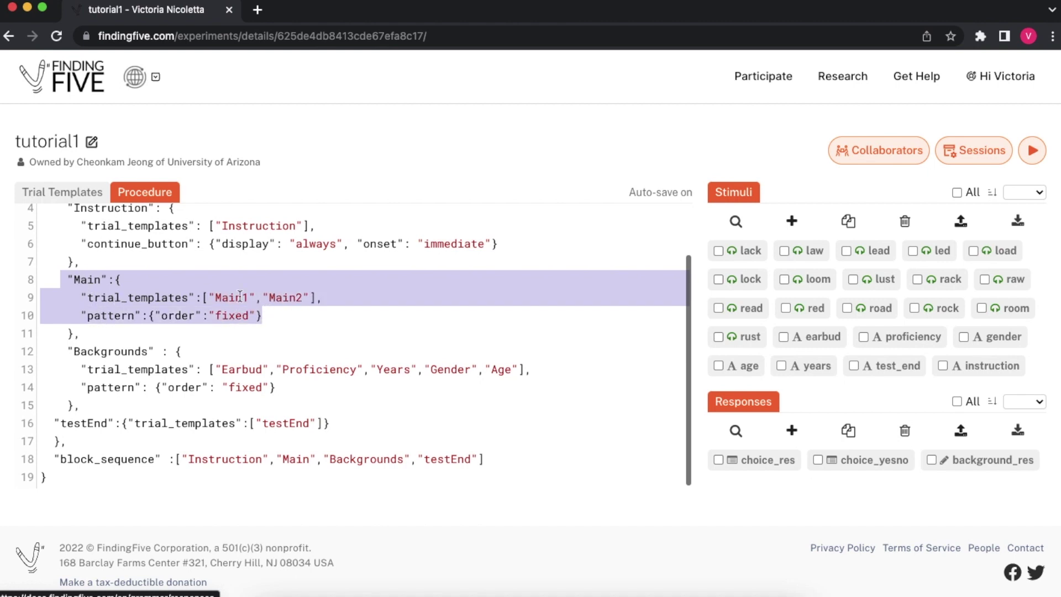
Step: Highlight the Main1 and Main2 definitions in the trial templates, then return to the procedure's Main block
click(69, 195)
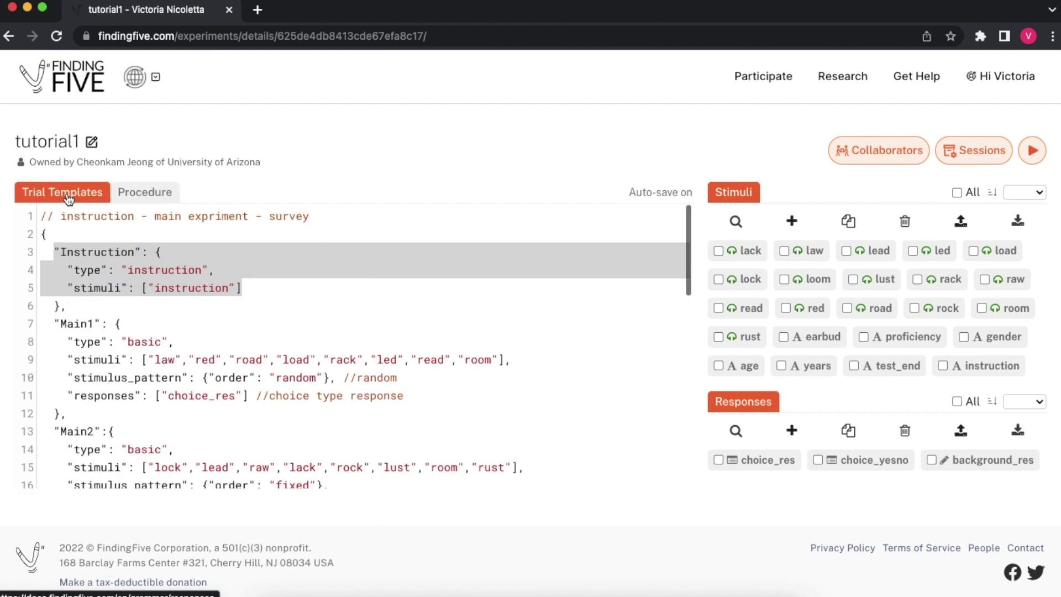
drag(53, 324, 330, 479)
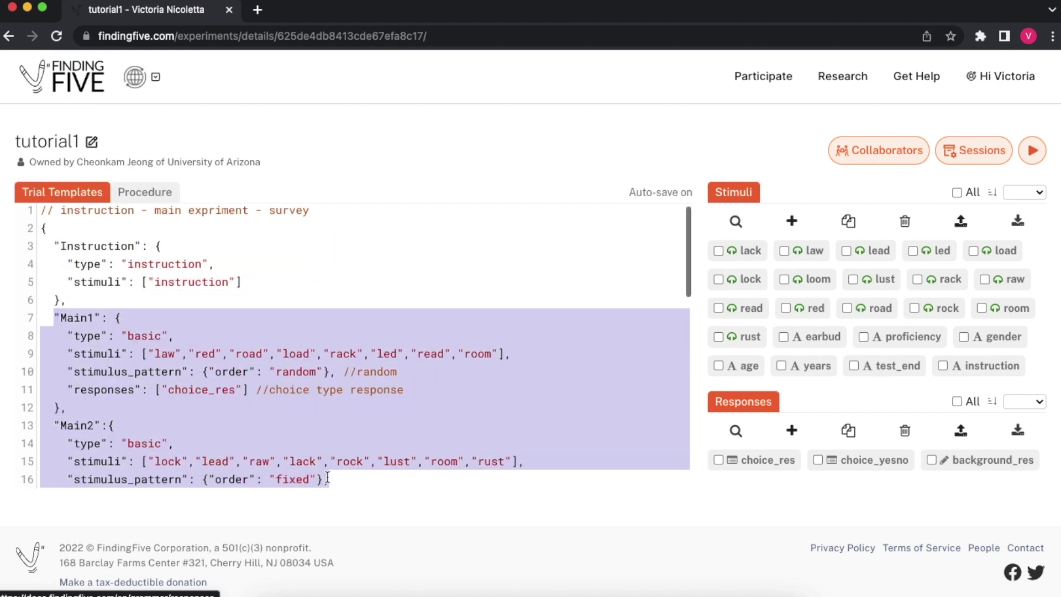
click(161, 195)
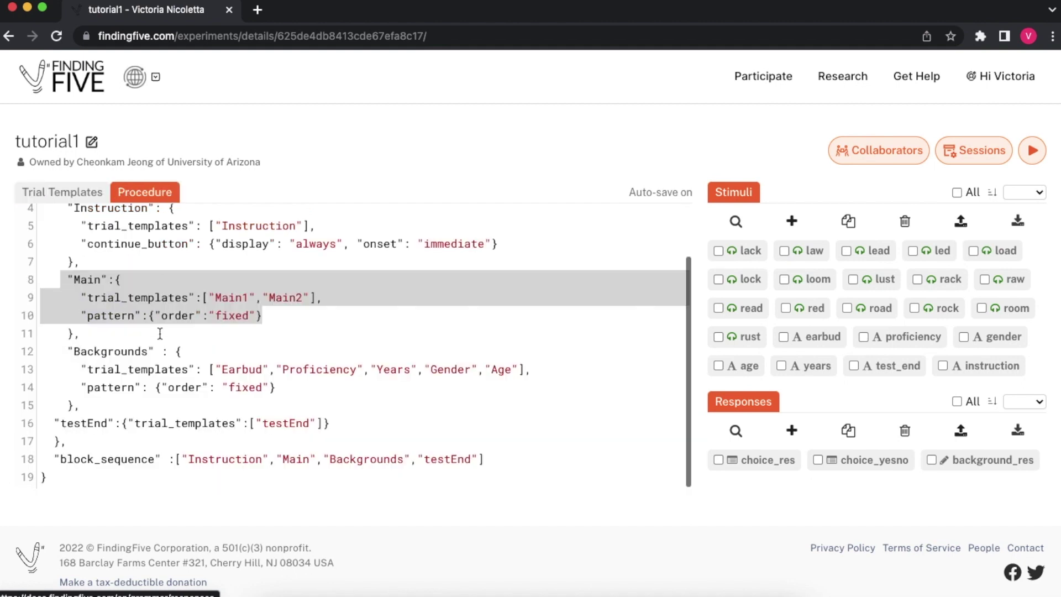
click(180, 326)
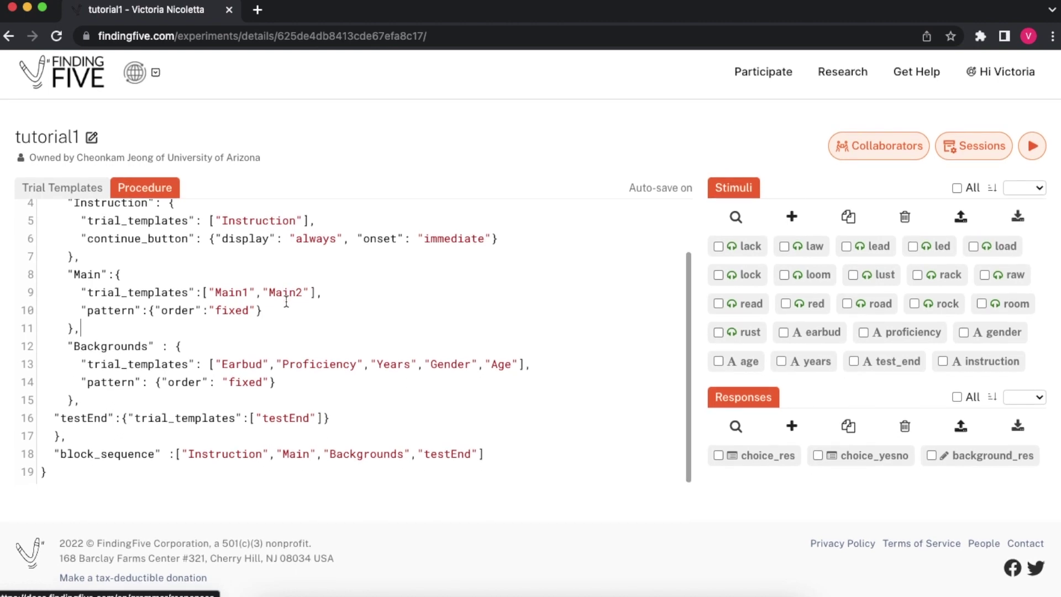
Step: Highlight the procedure's Backgrounds block and then its testEnd block to examine the trial templates each one uses
drag(67, 350, 310, 387)
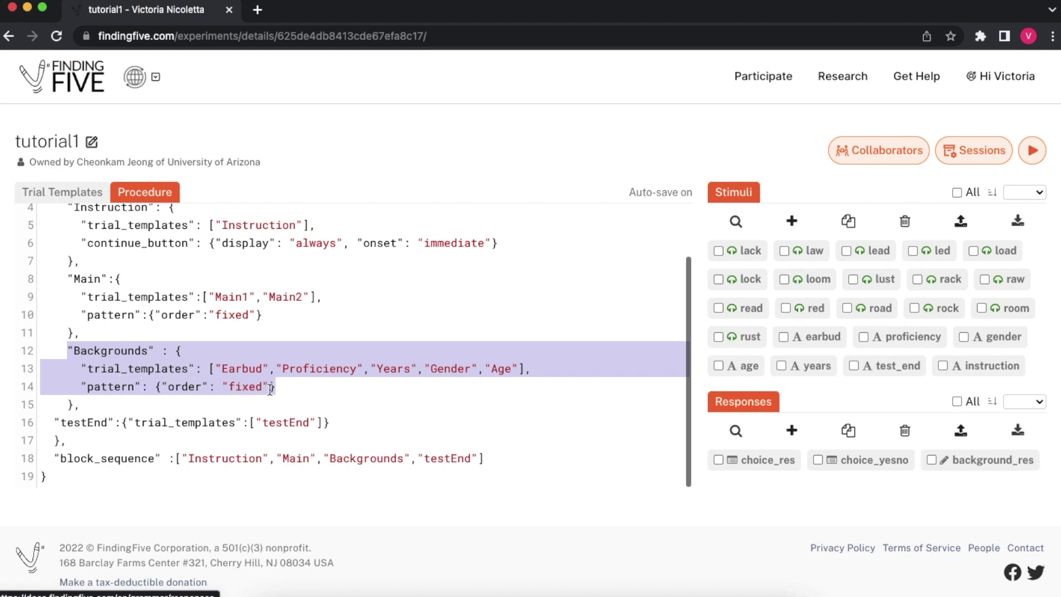
click(285, 396)
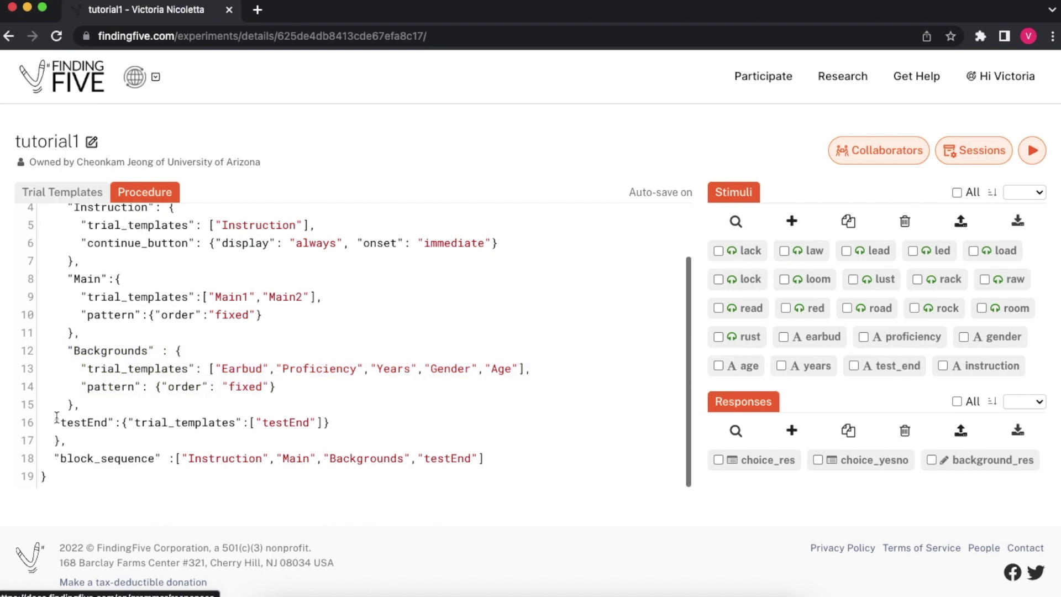
drag(50, 422, 339, 421)
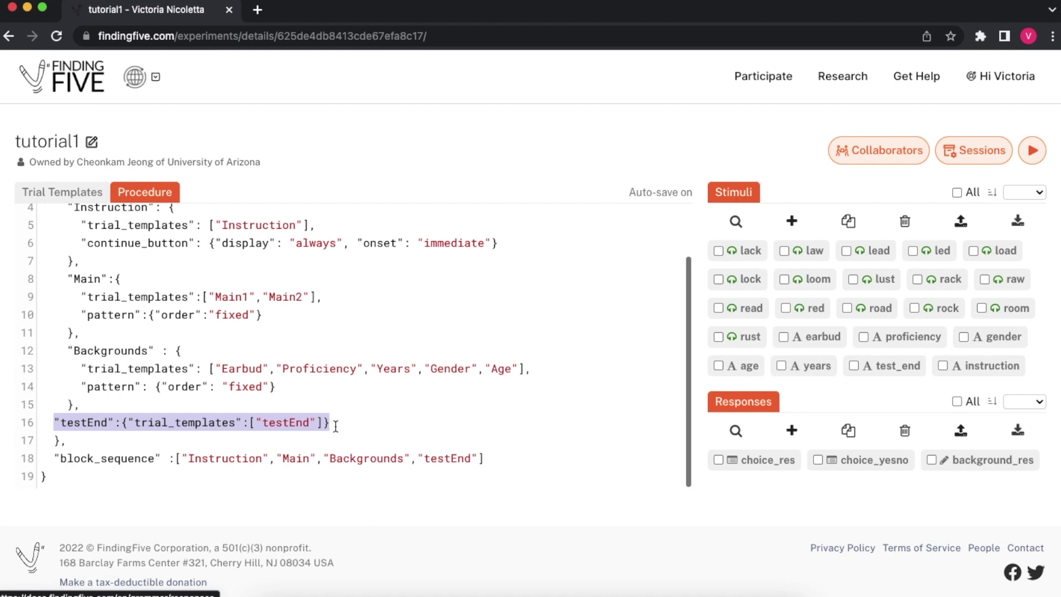
click(321, 435)
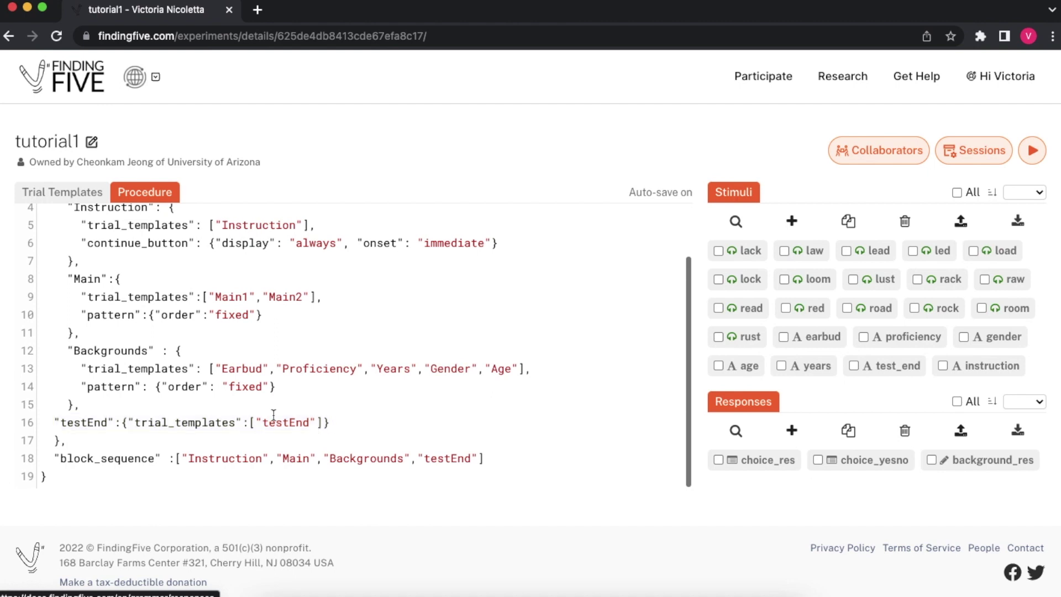
Step: Highlight the block_sequence line at the end of the procedure and compare its order with the blocks defined above
scroll(84, 428, up, 1)
scroll(66, 443, down, 1)
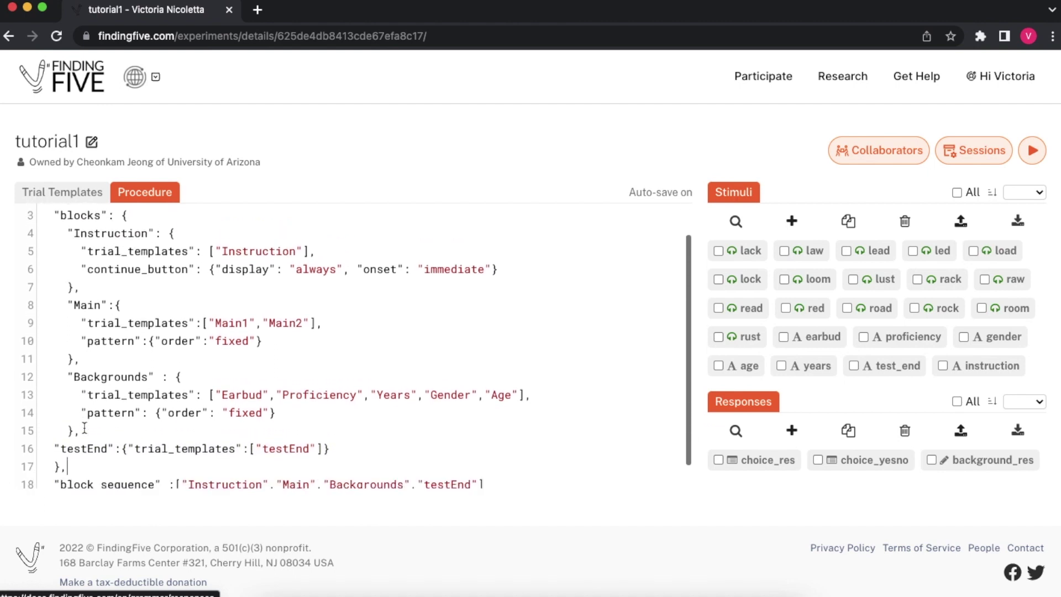
drag(56, 459, 542, 452)
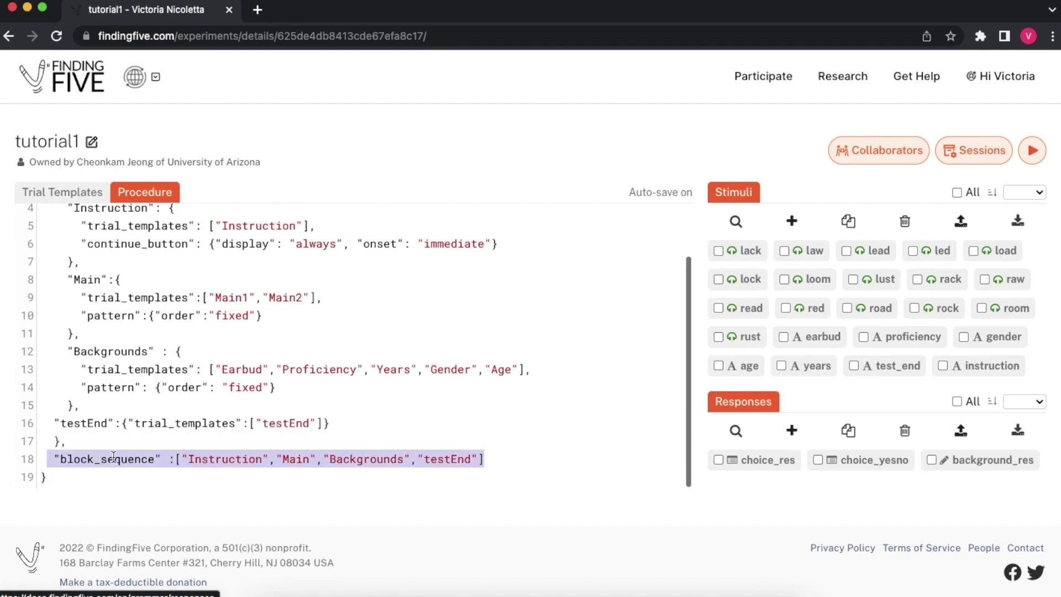
scroll(183, 480, up, 2)
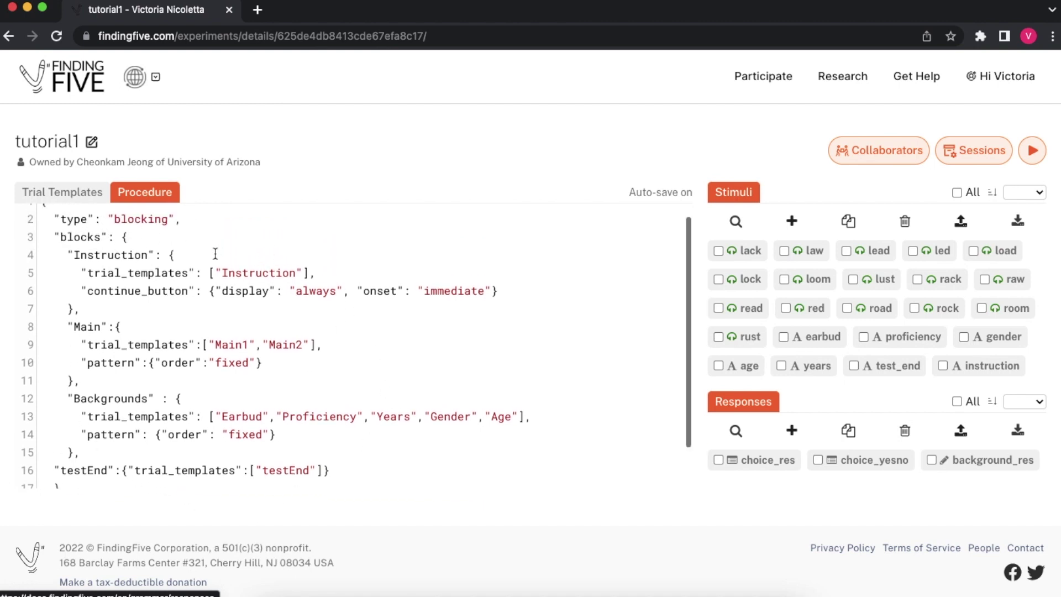
scroll(215, 254, down, 2)
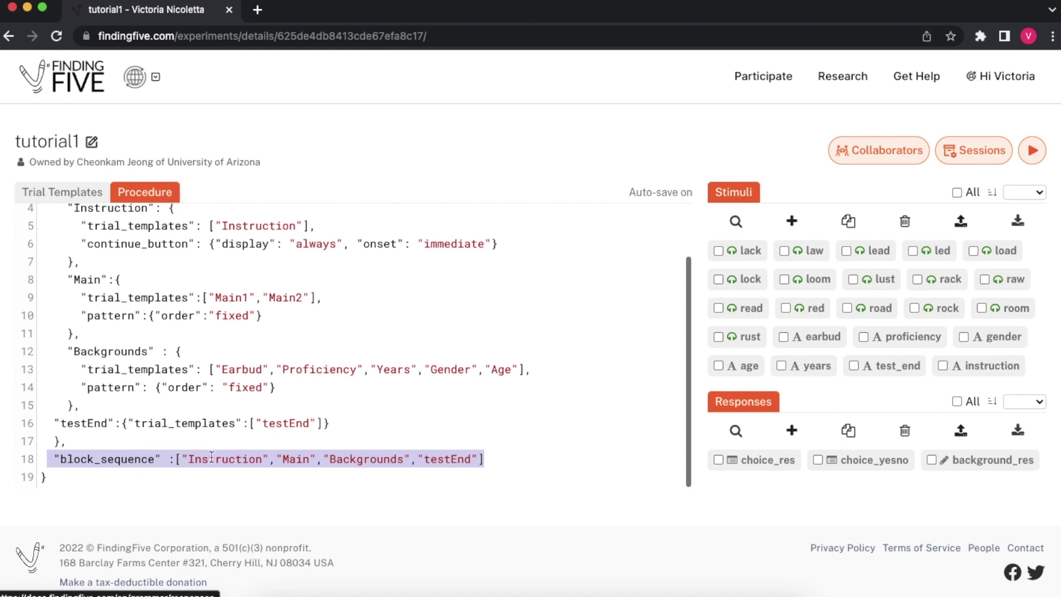
click(488, 461)
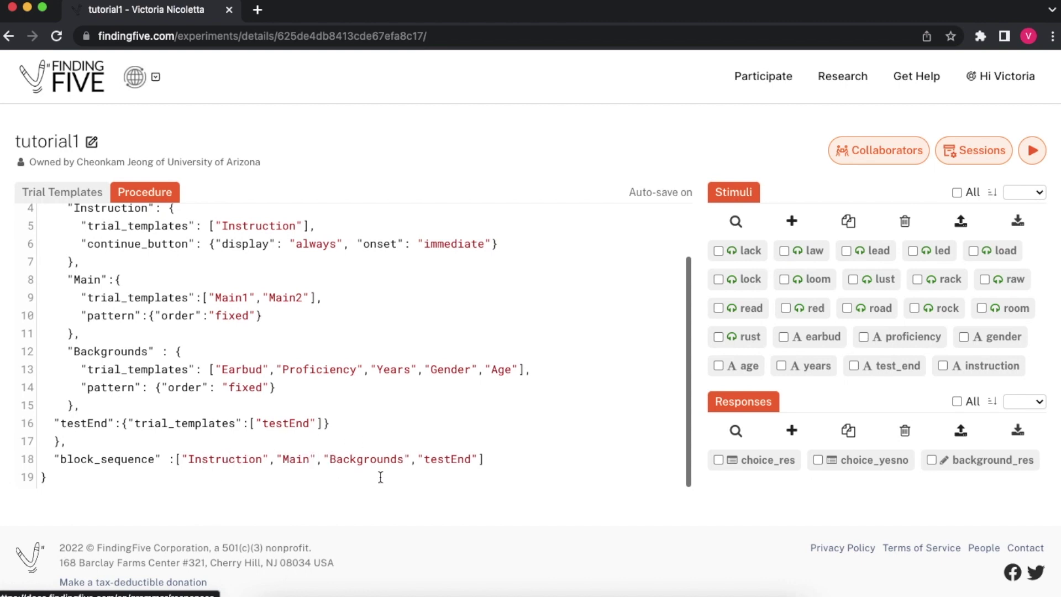
click(485, 481)
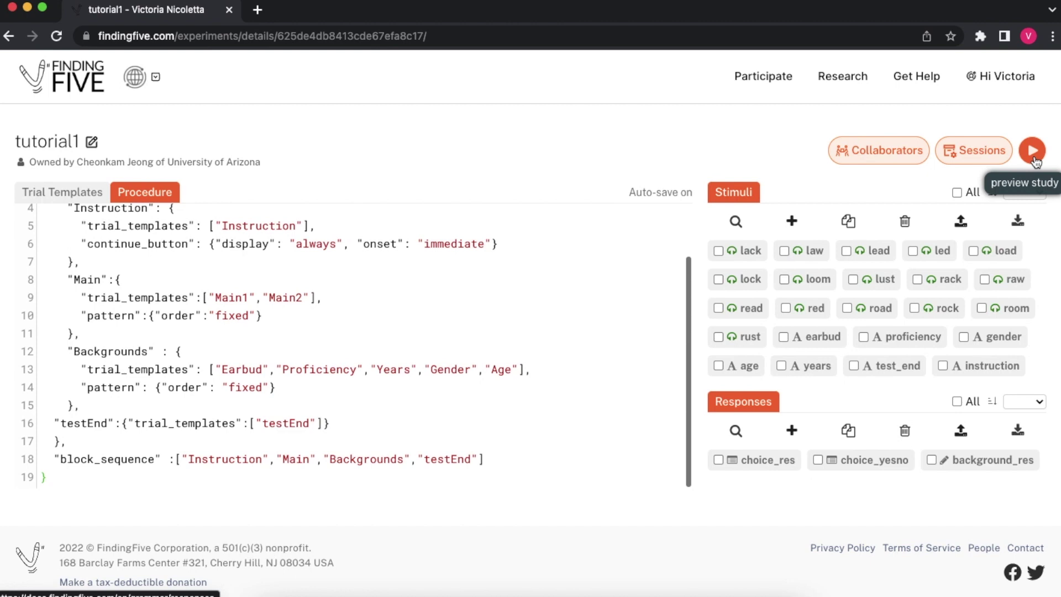
Step: Preview the study by giving consent and beginning it, view the instruction page, then leave fullscreen and close the preview
click(1032, 152)
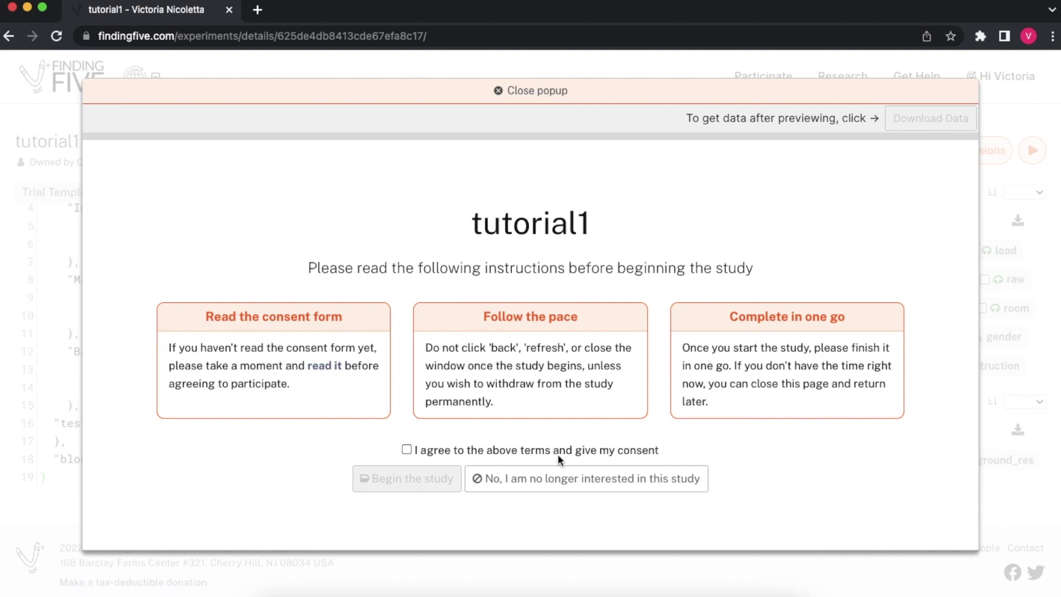
click(406, 450)
click(410, 479)
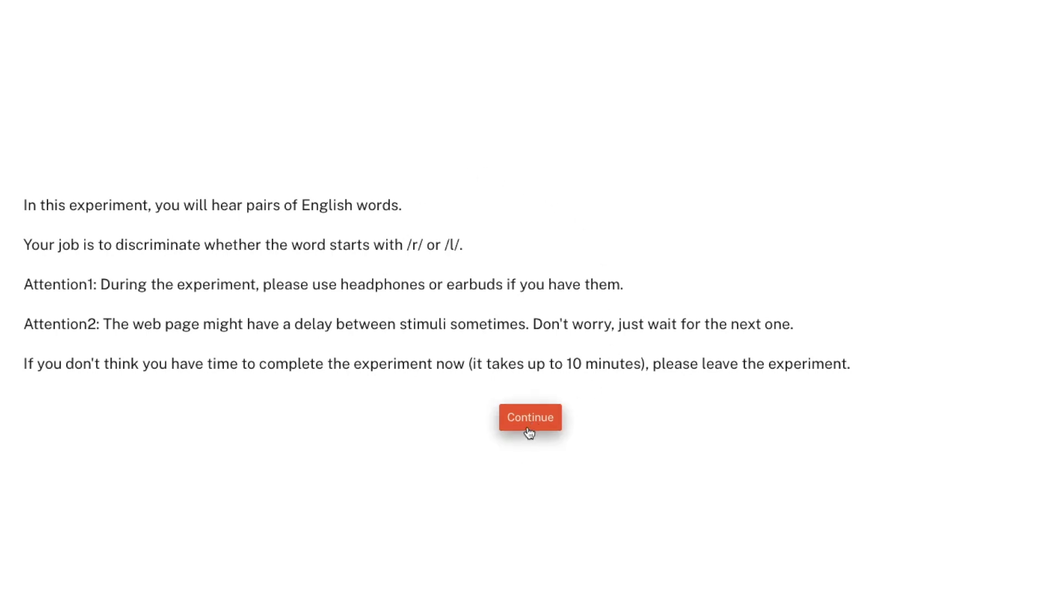
key(Escape)
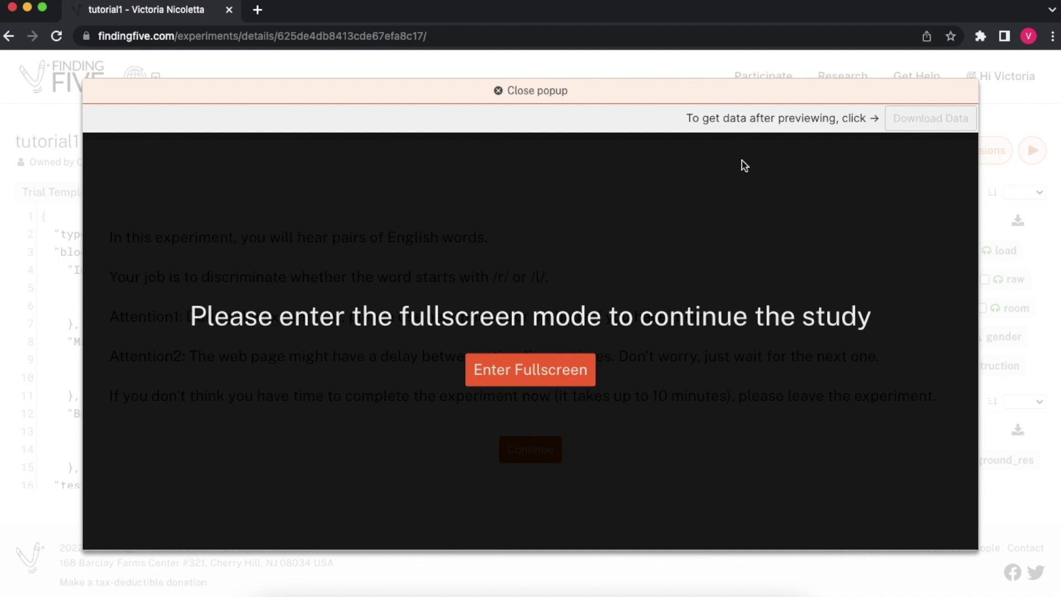
click(518, 90)
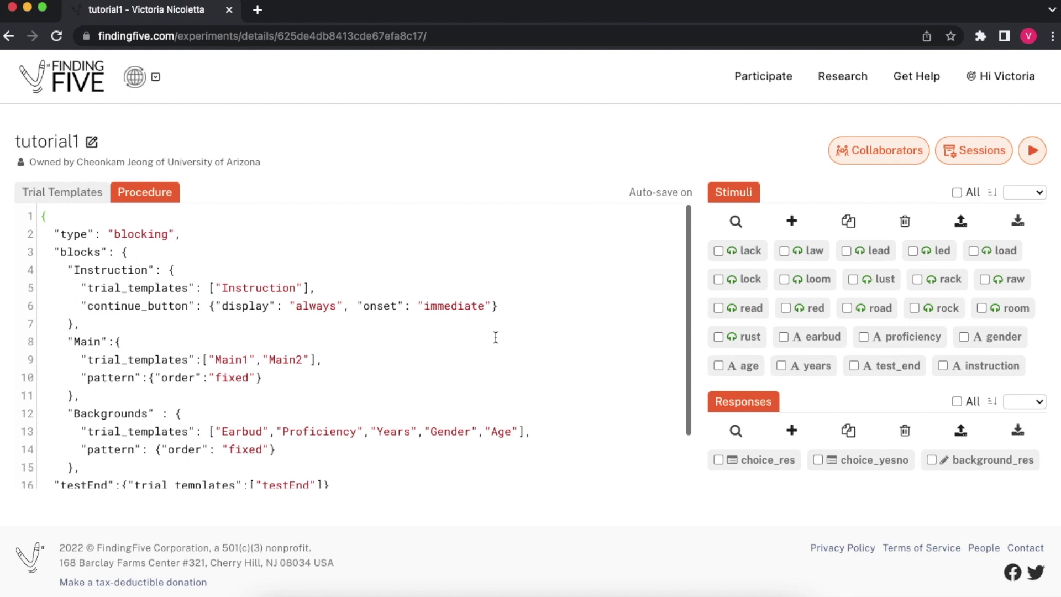
scroll(496, 338, down, 3)
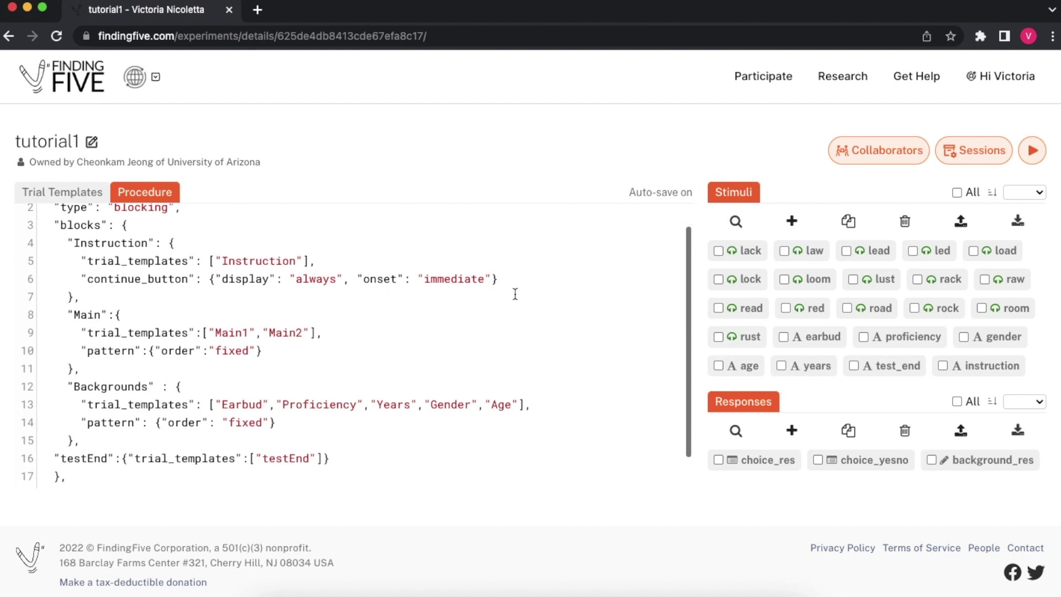